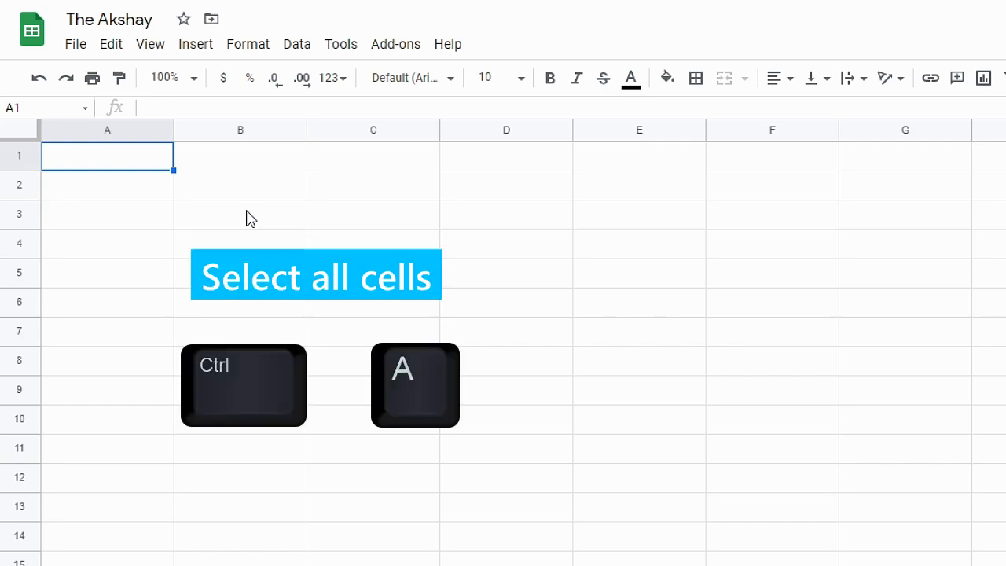
Select all cells in the sheet, return to A1, select the whole of column A, and return to A1 again
{"action": "key", "text": "ctrl+a"}
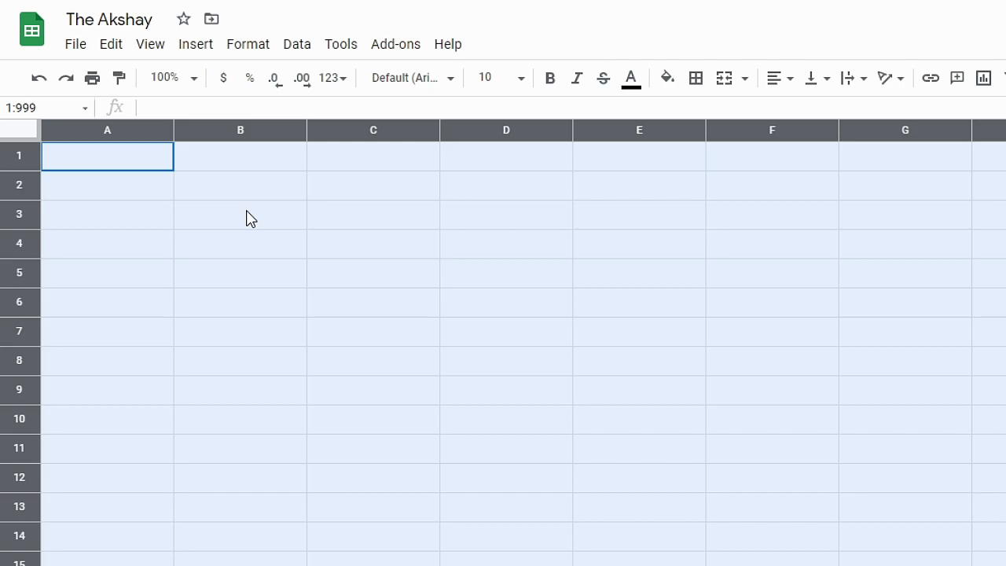
{"action": "left_click", "coordinate": [154, 165]}
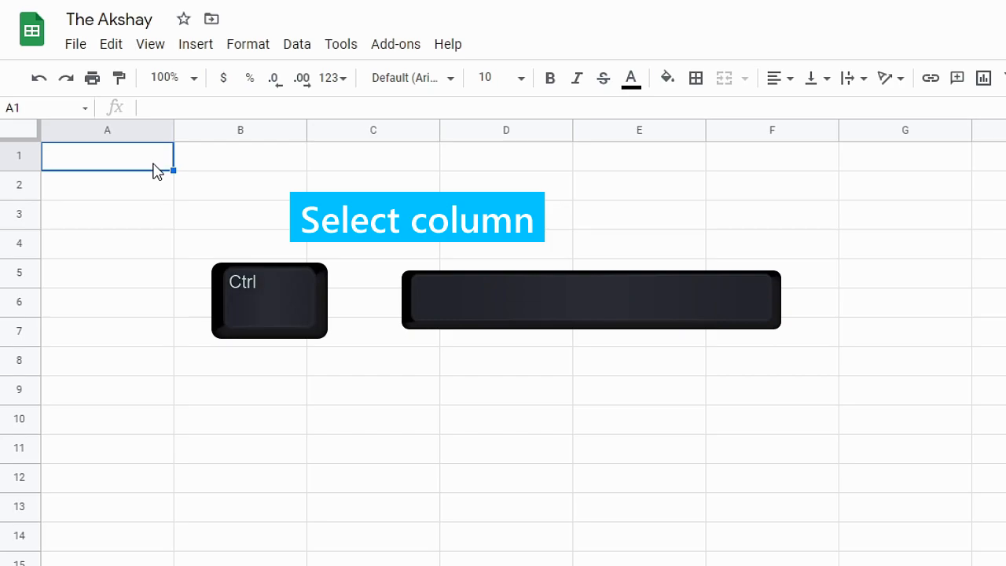
{"action": "key", "text": "ctrl+space"}
{"action": "left_click", "coordinate": [155, 170]}
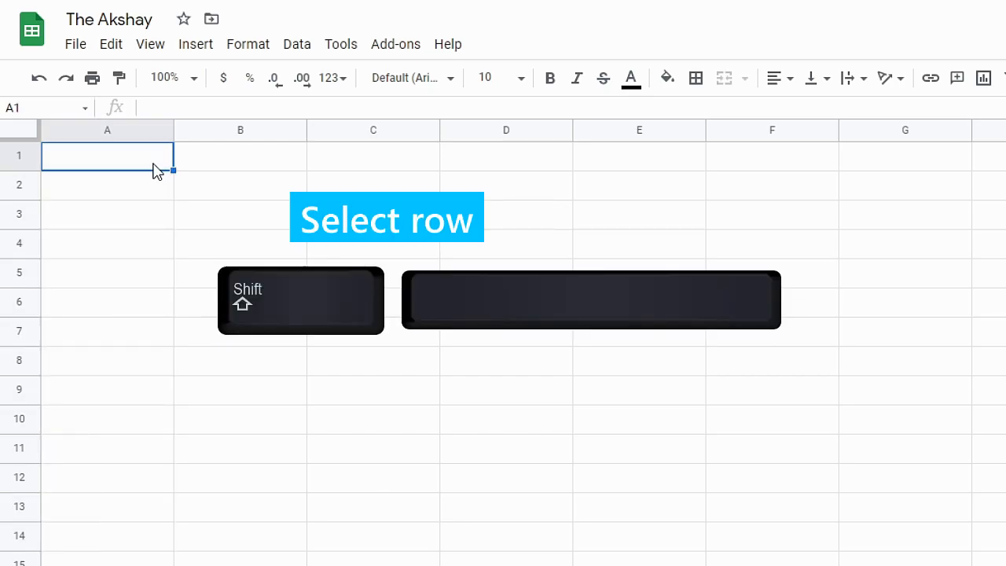
Select row 1 and extend the selection down through row 5, finishing back on cell A1
{"action": "key", "text": "shift+space"}
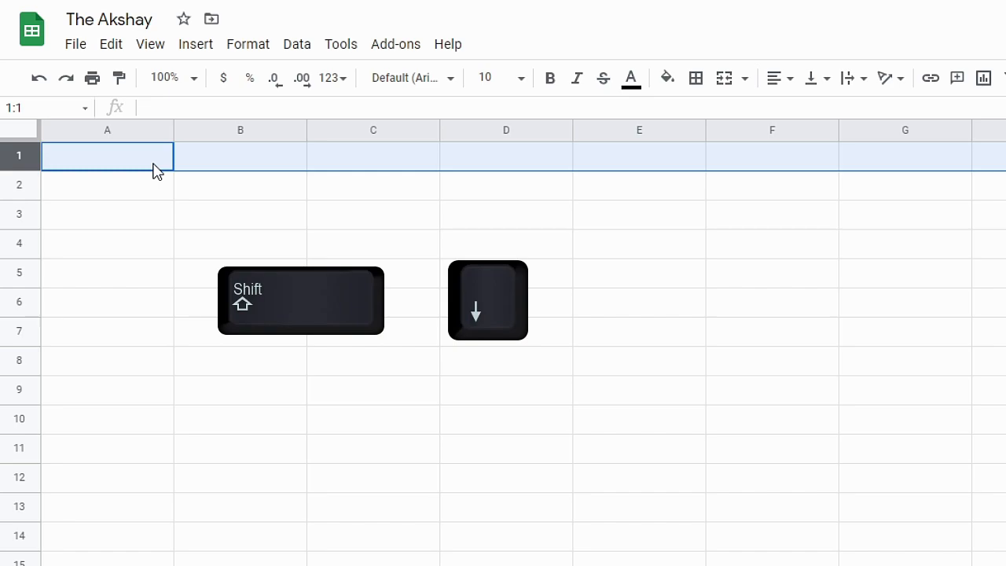
{"action": "key", "text": "shift+Down"}
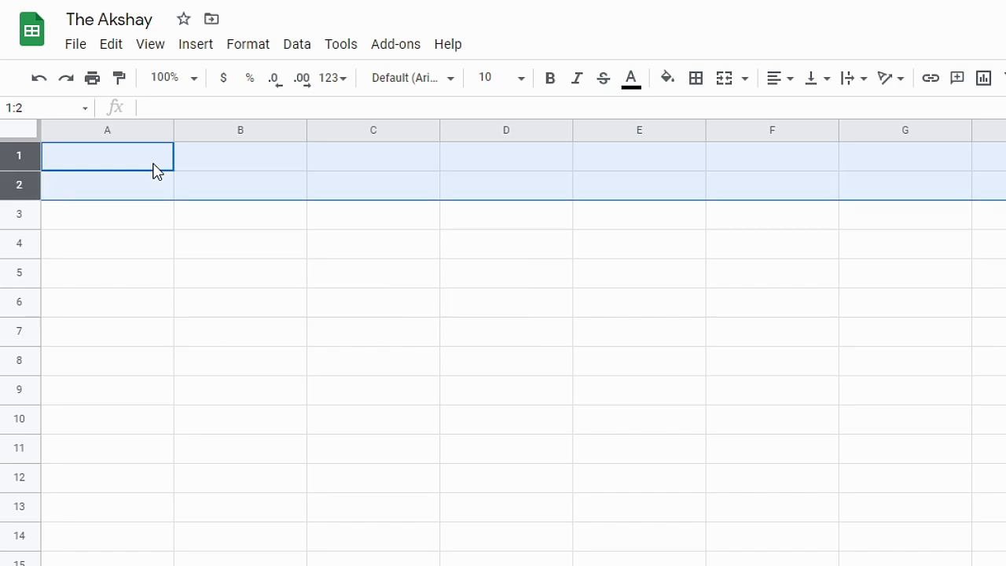
{"action": "key", "text": "shift+Down"}
{"action": "key", "text": "shift+Down"}
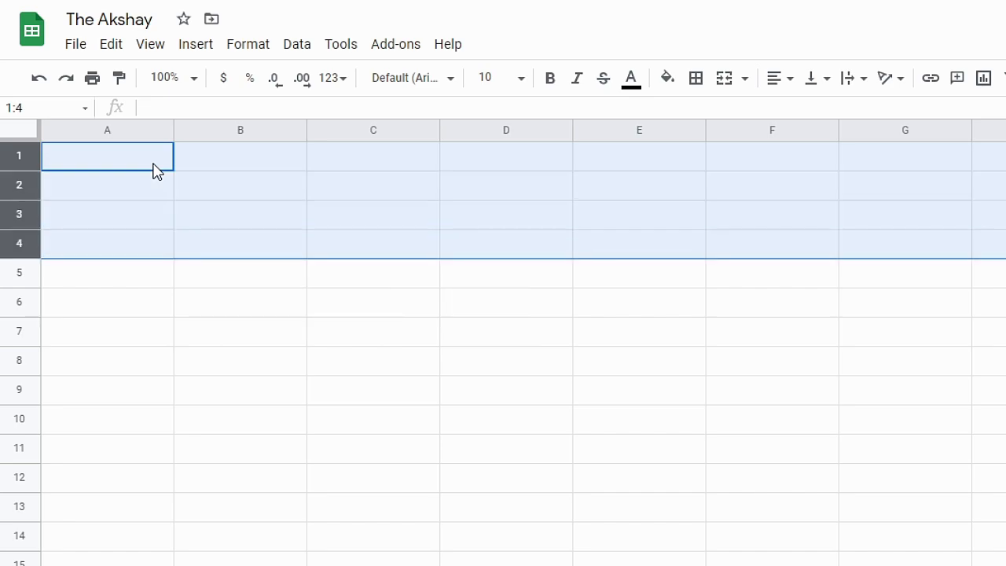
{"action": "key", "text": "shift+Down"}
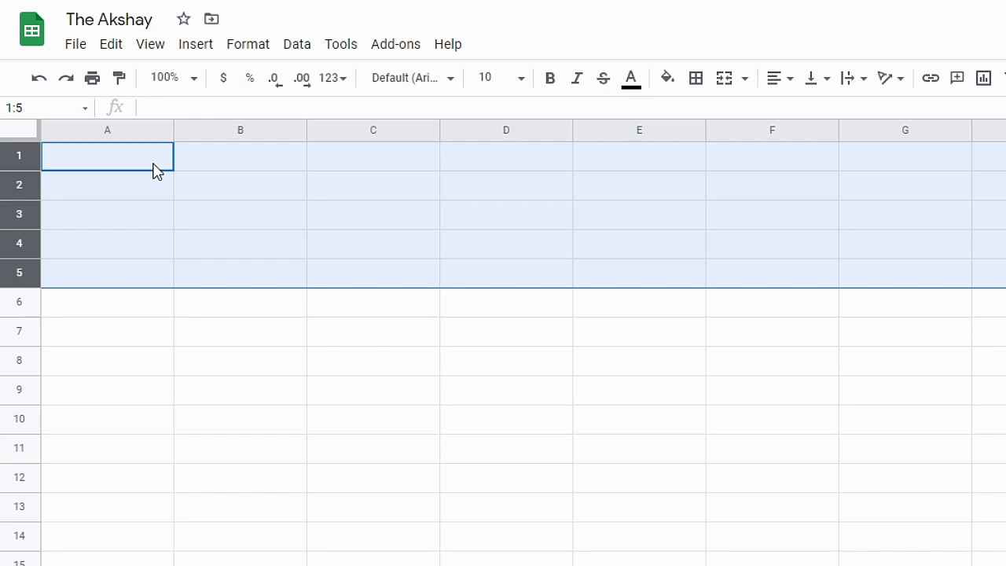
{"action": "left_click", "coordinate": [154, 164]}
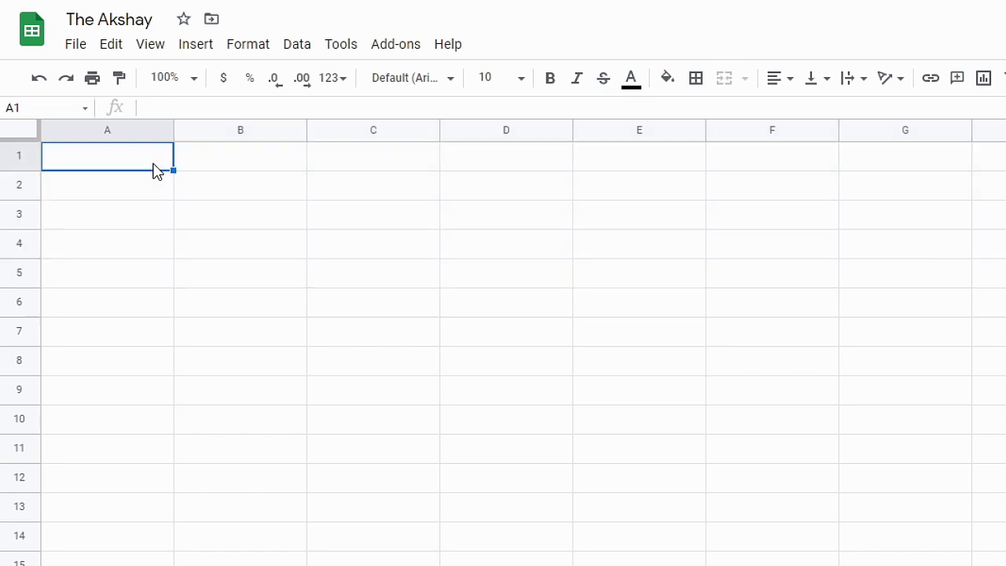
Select column A and extend the selection across to column C, finishing back on cell A1
{"action": "key", "text": "ctrl+space"}
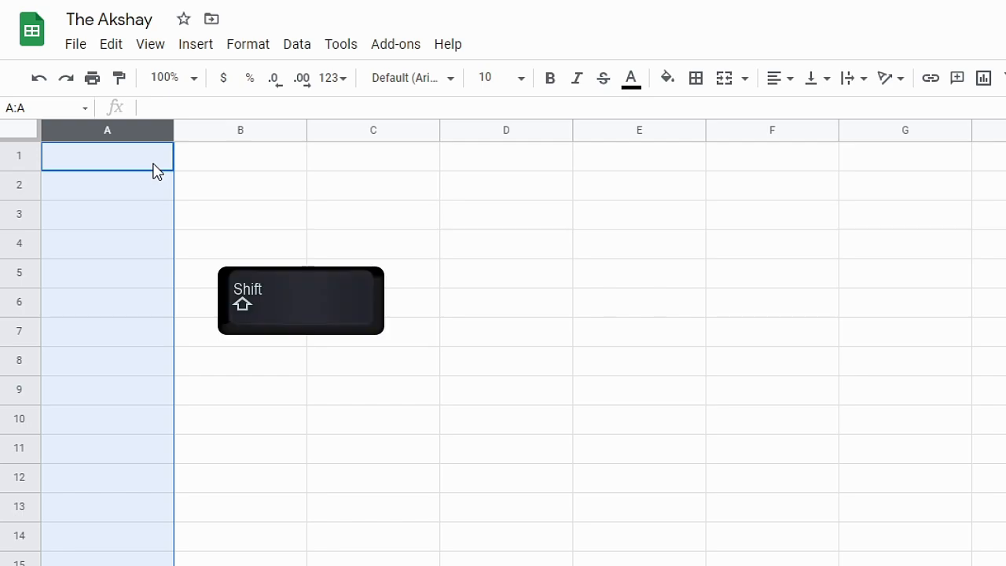
{"action": "key", "text": "shift+Right"}
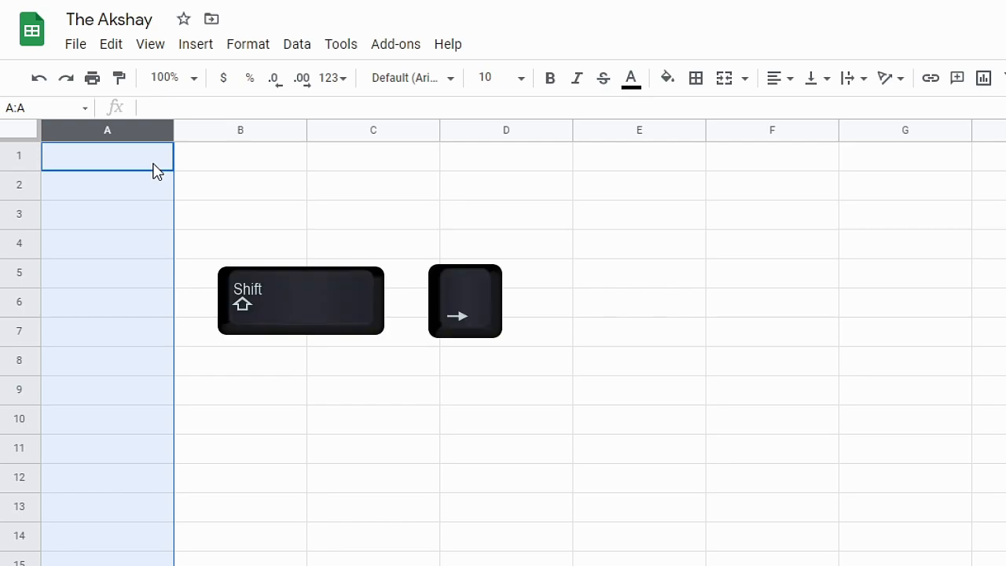
{"action": "key", "text": "shift+Right"}
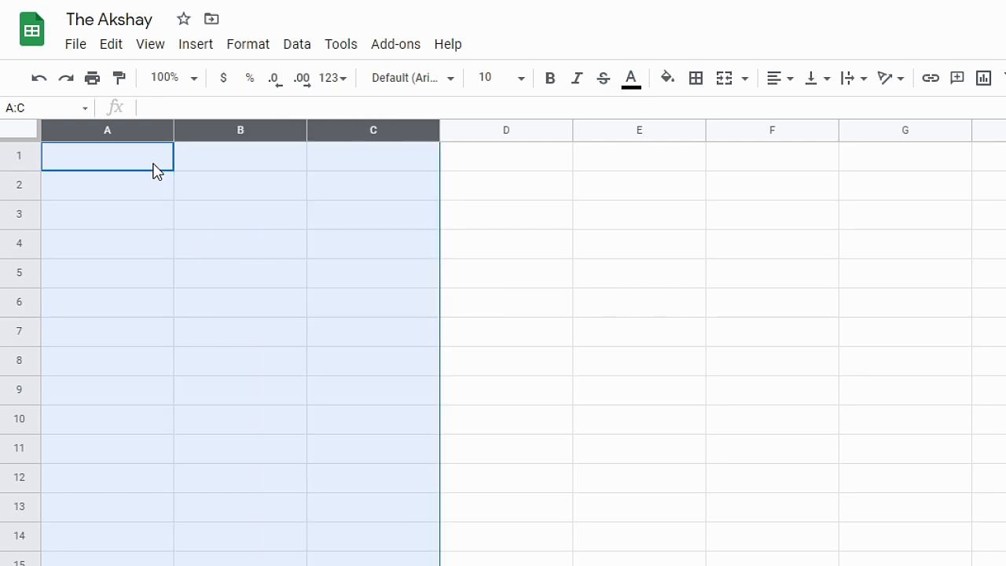
{"action": "left_click", "coordinate": [154, 165]}
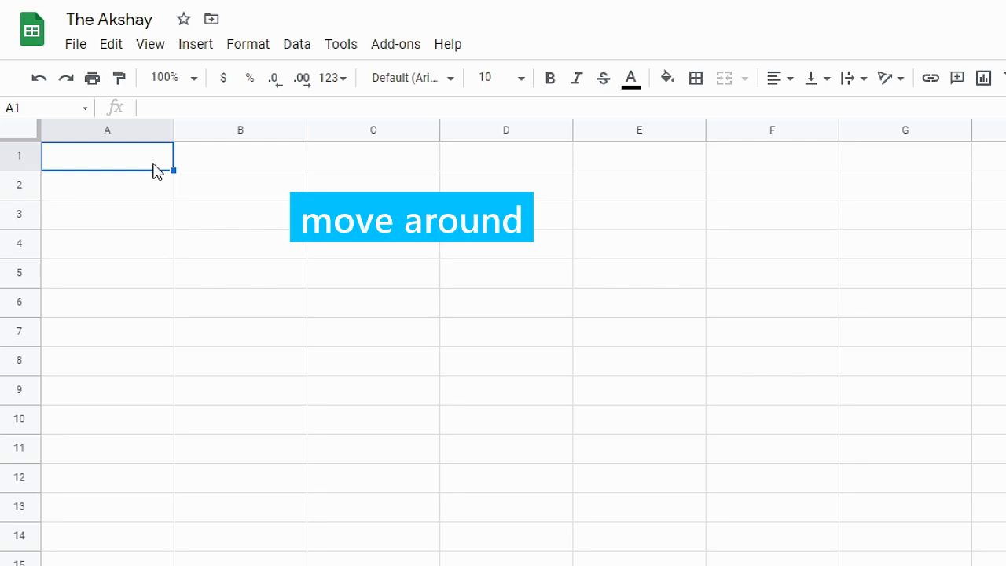
Move the active cell around the grid one cell at a time from A1, ending on B4
{"action": "key", "text": "Right"}
{"action": "key", "text": "Down"}
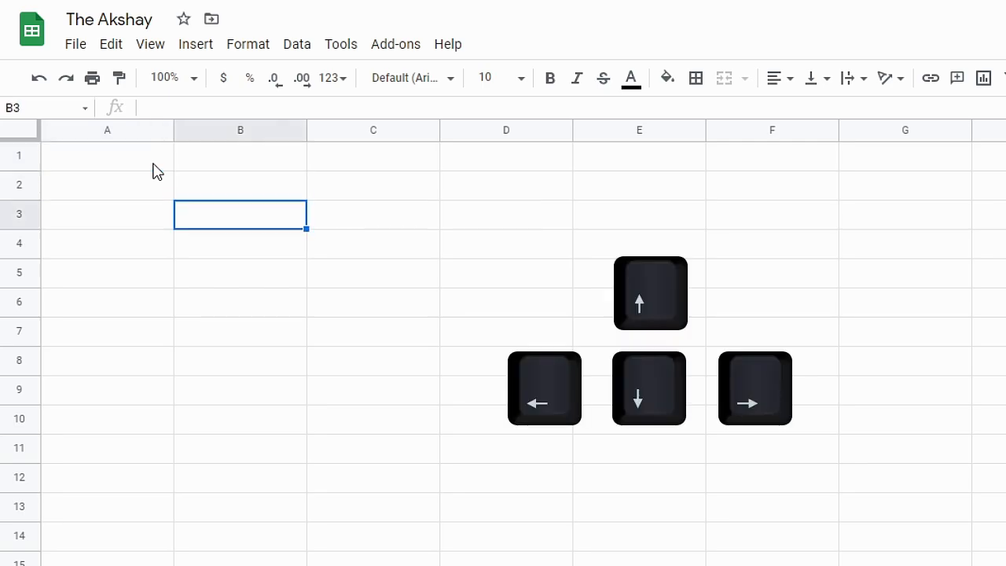
{"action": "key", "text": "Right"}
{"action": "key", "text": "Down"}
{"action": "key", "text": "Down"}
{"action": "key", "text": "Left"}
{"action": "key", "text": "Right"}
{"action": "key", "text": "Up"}
{"action": "key", "text": "Down"}
{"action": "key", "text": "Left"}
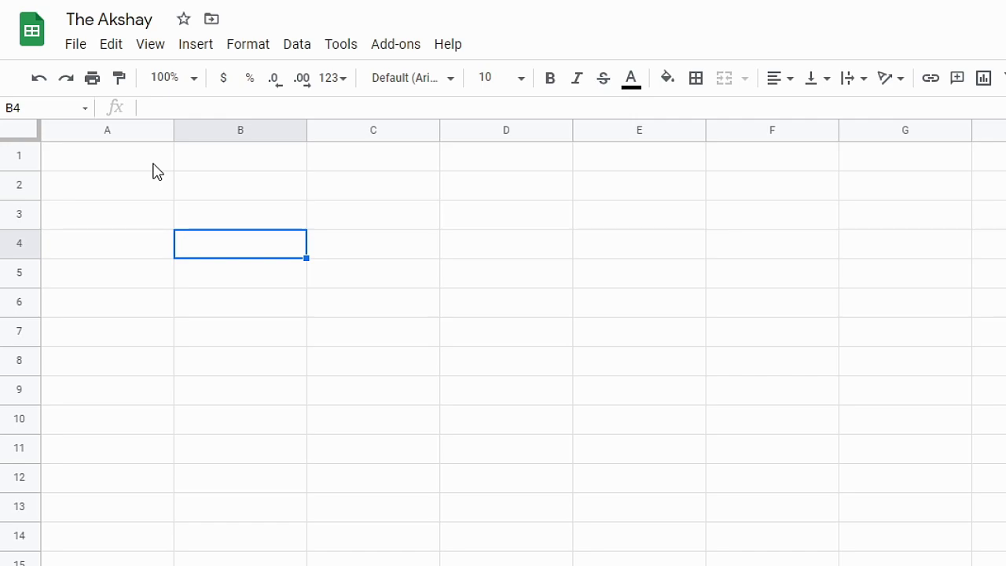
Enter the text "abc" in cell B4 in cell edit mode and reselect that cell
{"action": "key", "text": "F2"}
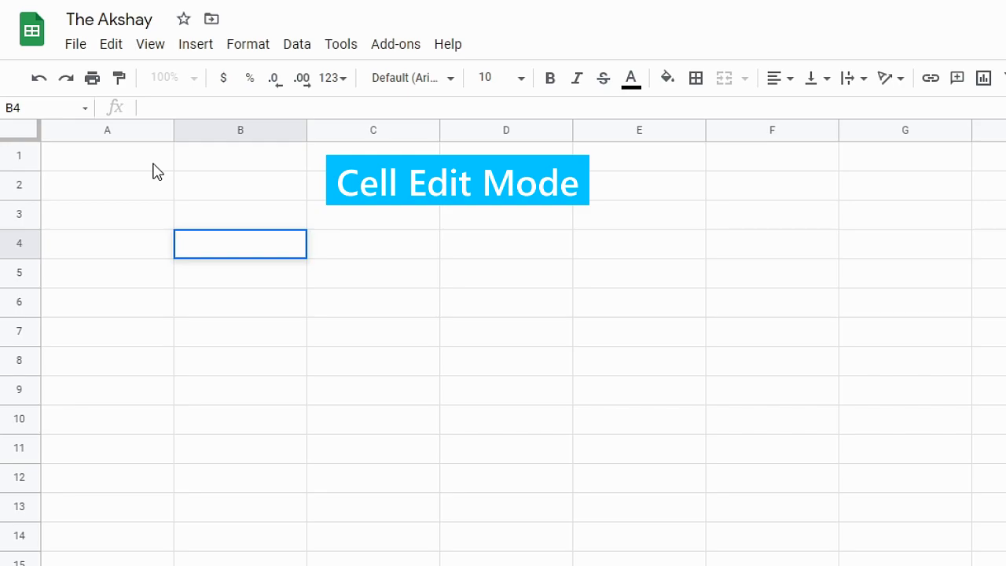
{"action": "type", "text": "abc"}
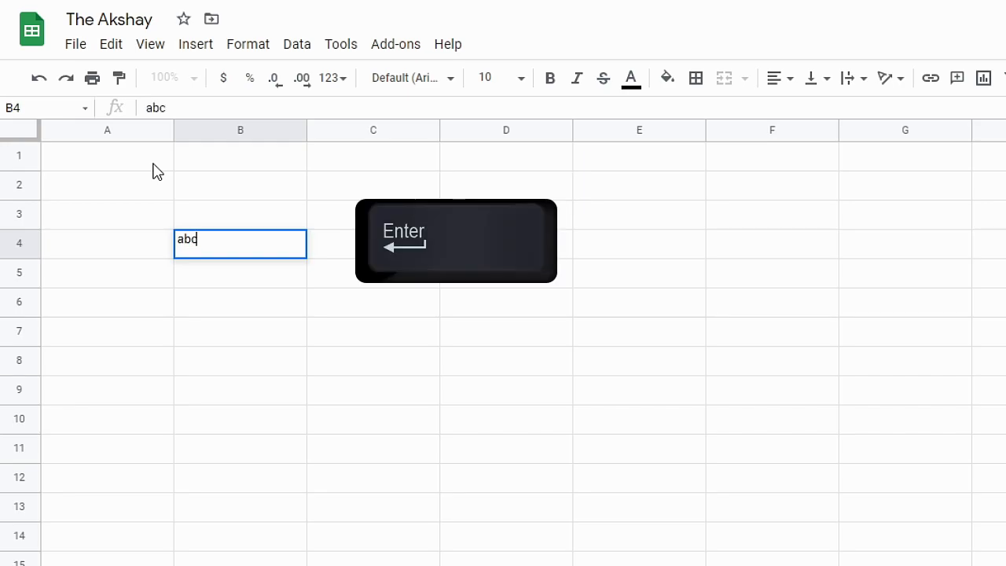
{"action": "key", "text": "Return"}
{"action": "key", "text": "Up"}
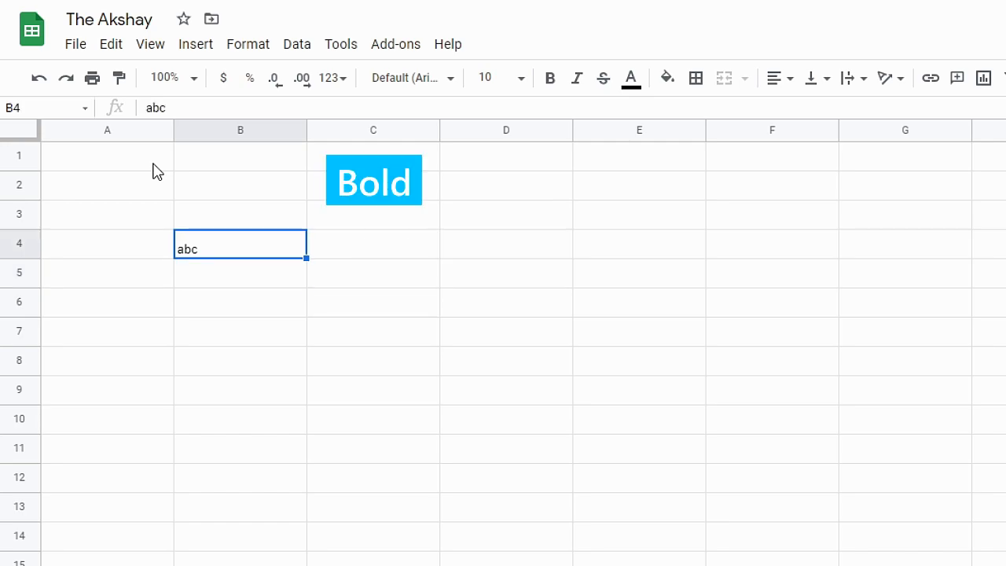
Make the text in cell B4 bold and italic
{"action": "key", "text": "ctrl+b"}
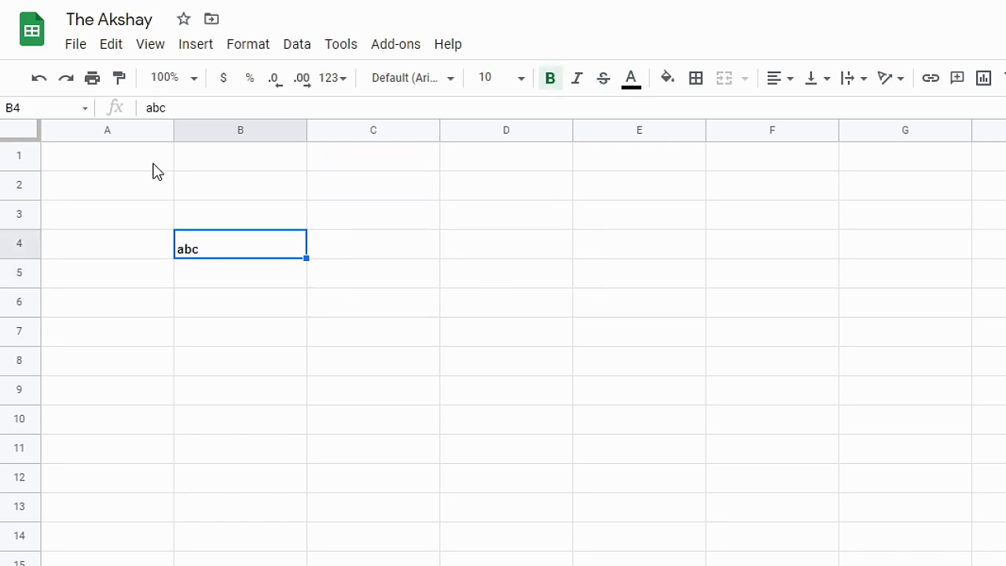
{"action": "key", "text": "ctrl+i"}
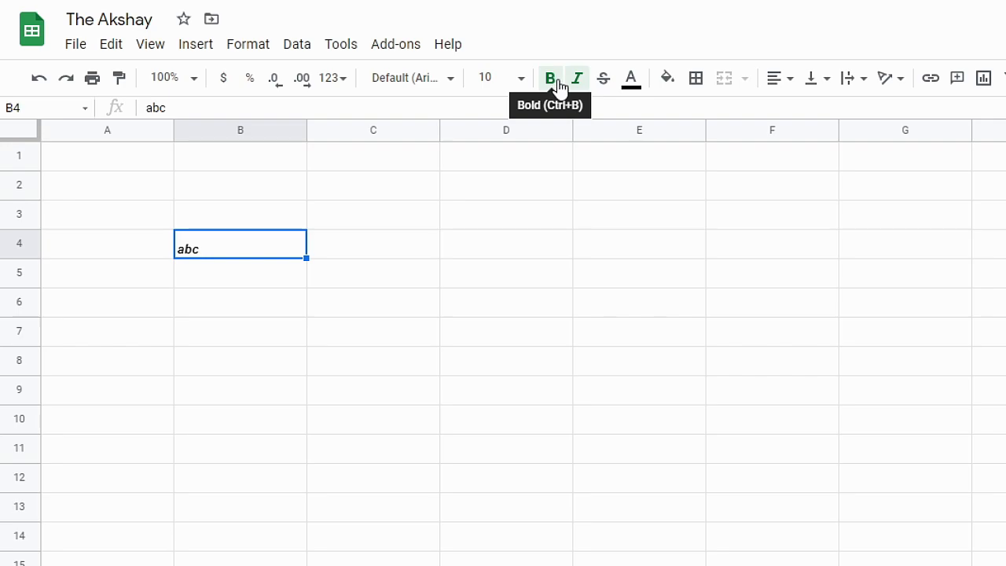
Apply strikethrough to the text in cell B4 and remove it, doing this twice
{"action": "left_click", "coordinate": [605, 86]}
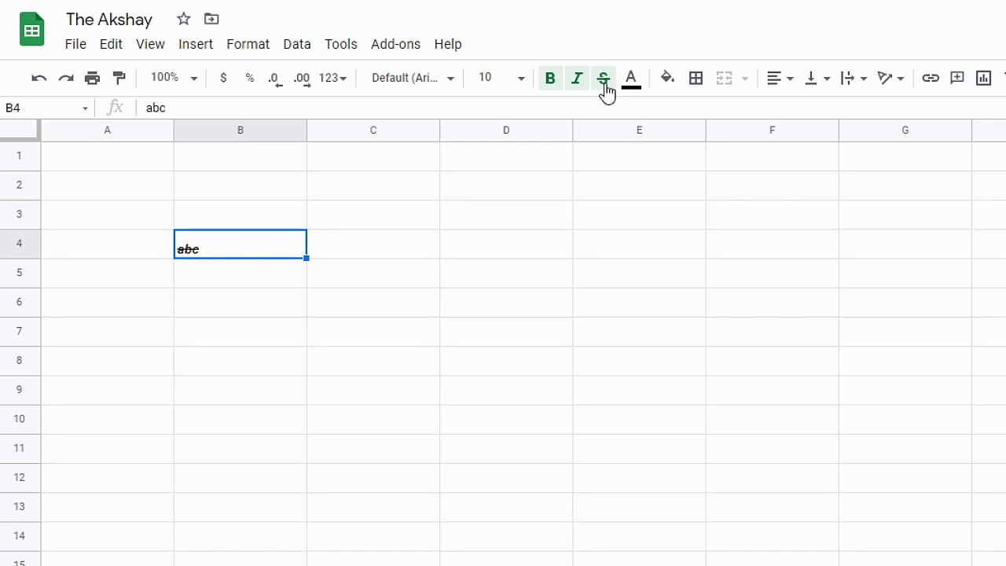
{"action": "left_click", "coordinate": [605, 86]}
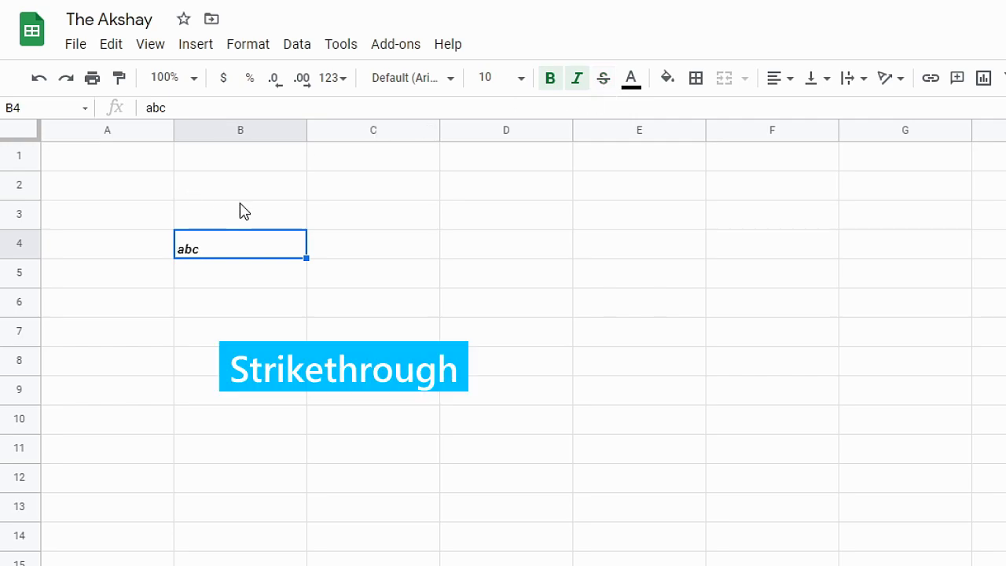
{"action": "key", "text": "alt+shift+5"}
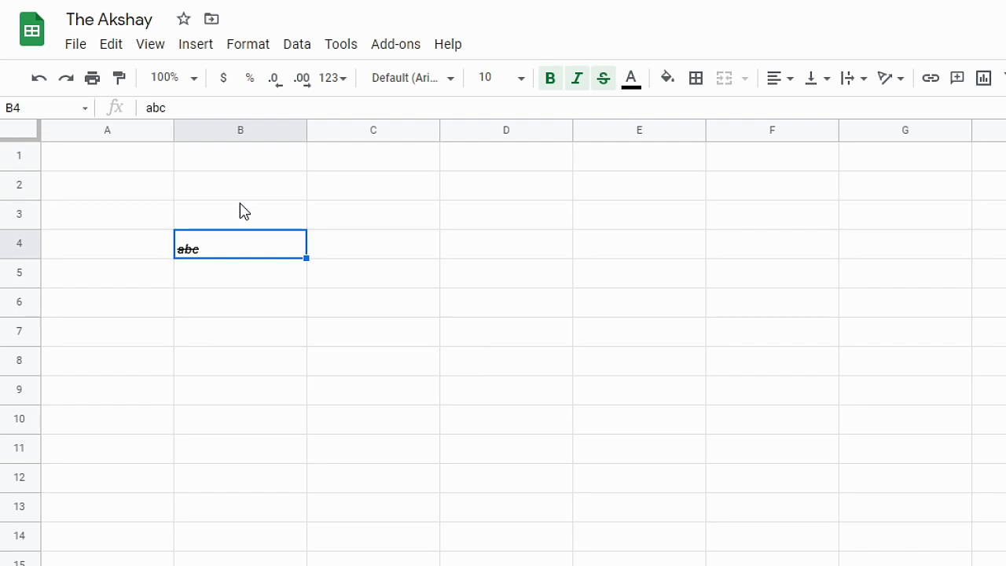
{"action": "key", "text": "alt+shift+5"}
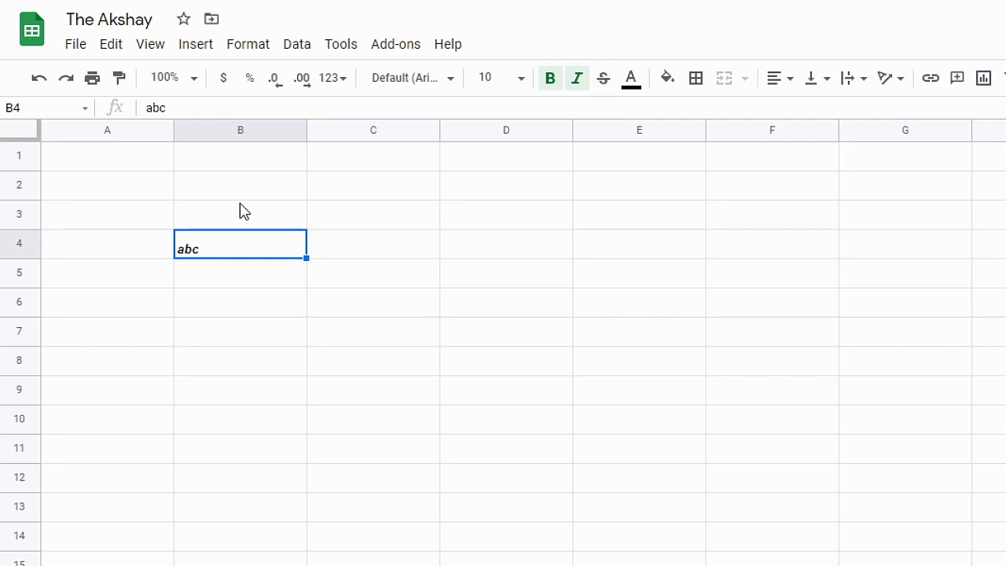
Remove the bold and italic formatting from the text in cell B4
{"action": "key", "text": "ctrl+b"}
{"action": "key", "text": "ctrl+i"}
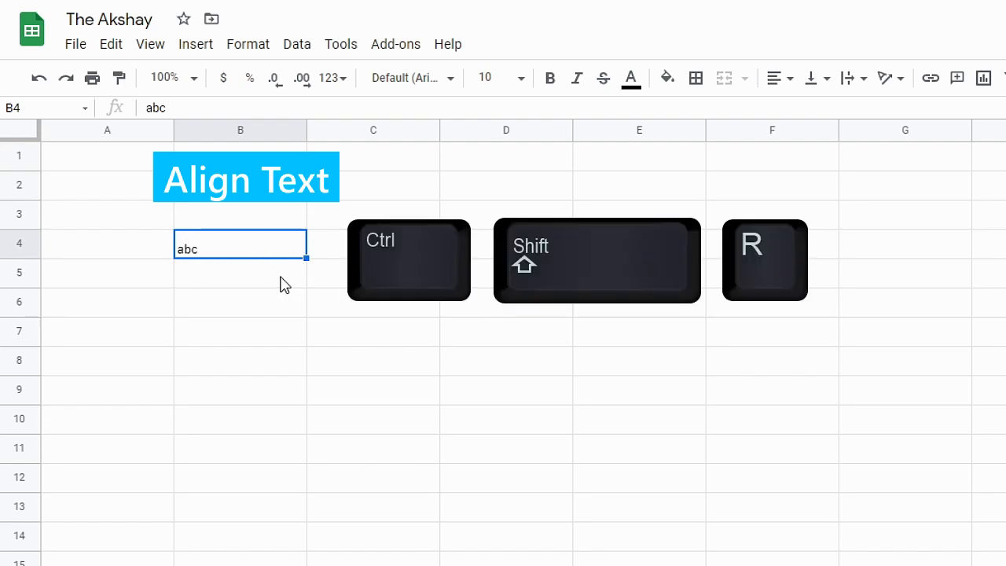
Align the text in cell B4 right, centre and finally left, and undo and redo the left alignment
{"action": "key", "text": "ctrl+shift+r"}
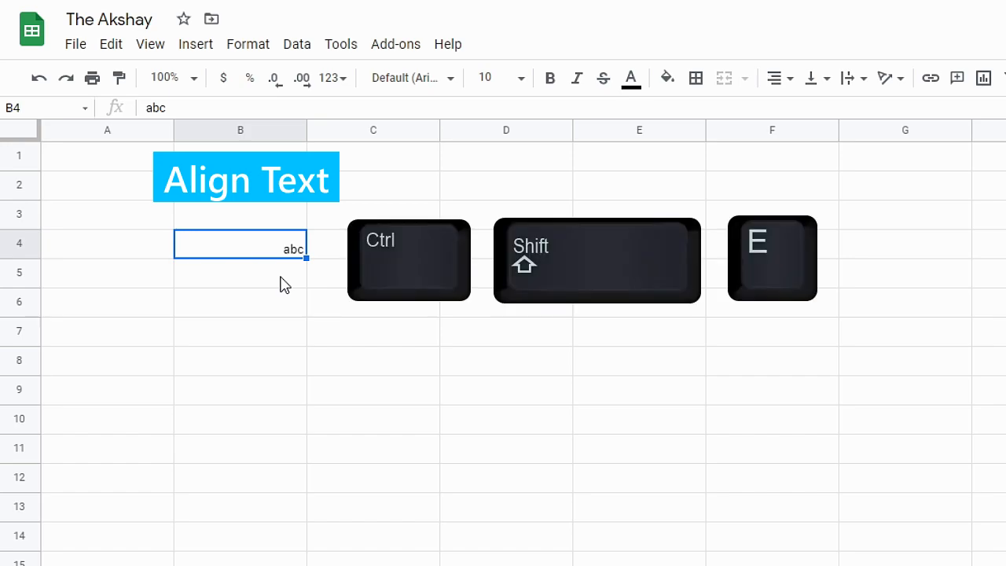
{"action": "key", "text": "ctrl+shift+e"}
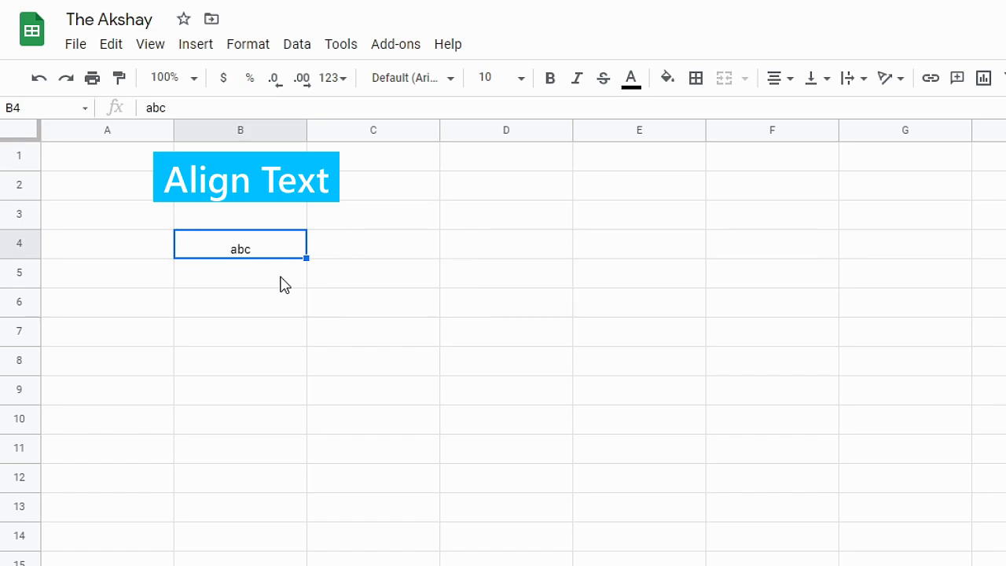
{"action": "key", "text": "ctrl+shift+l"}
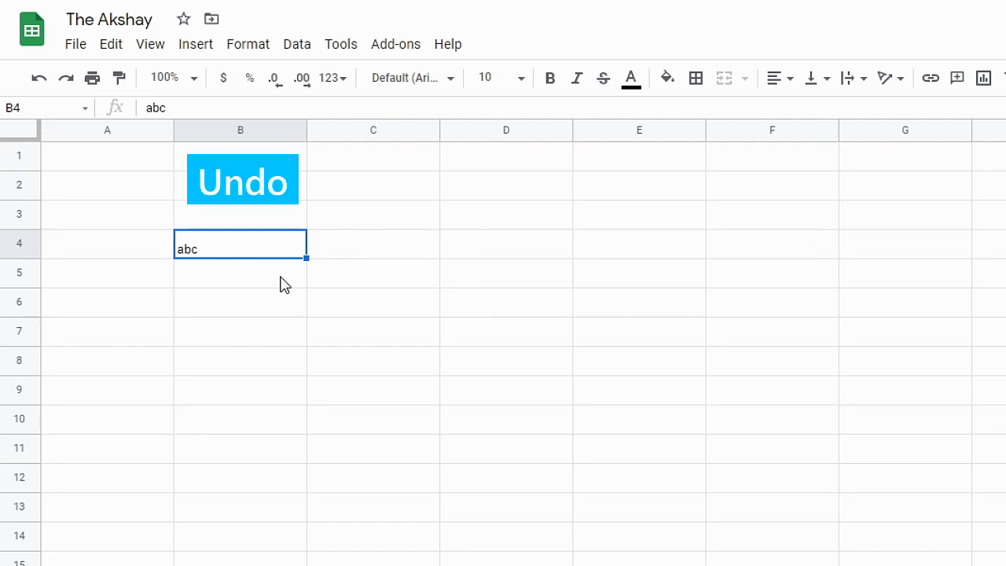
{"action": "key", "text": "ctrl+z"}
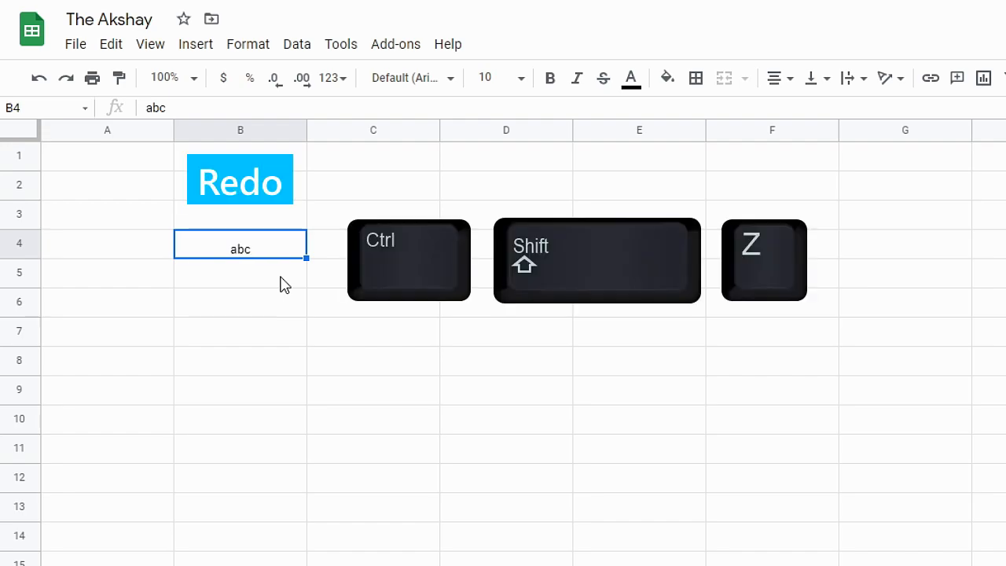
{"action": "key", "text": "ctrl+shift+z"}
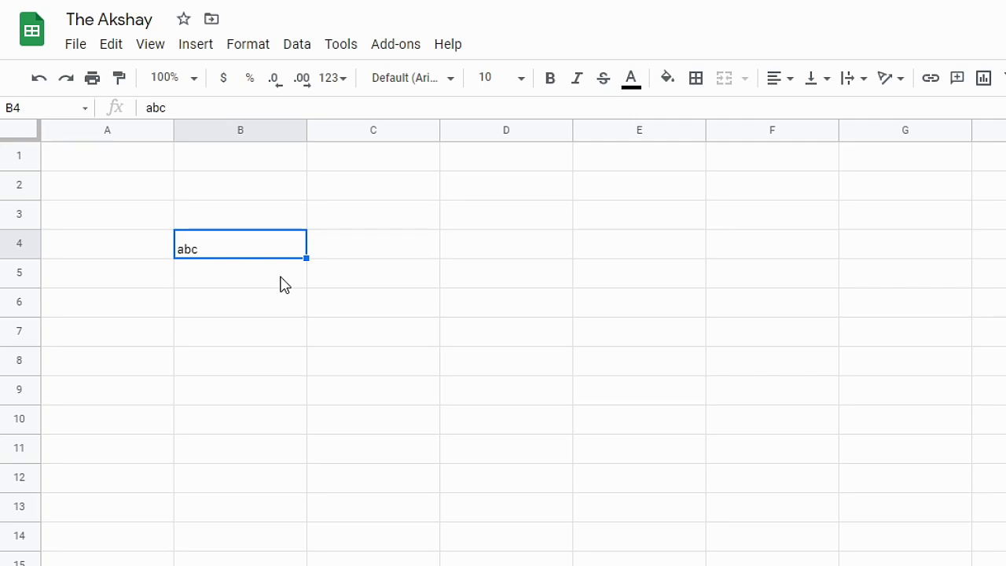
Copy the contents of cell B4 and paste them into cell C4
{"action": "key", "text": "ctrl+c"}
{"action": "key", "text": "Right"}
{"action": "key", "text": "ctrl+v"}
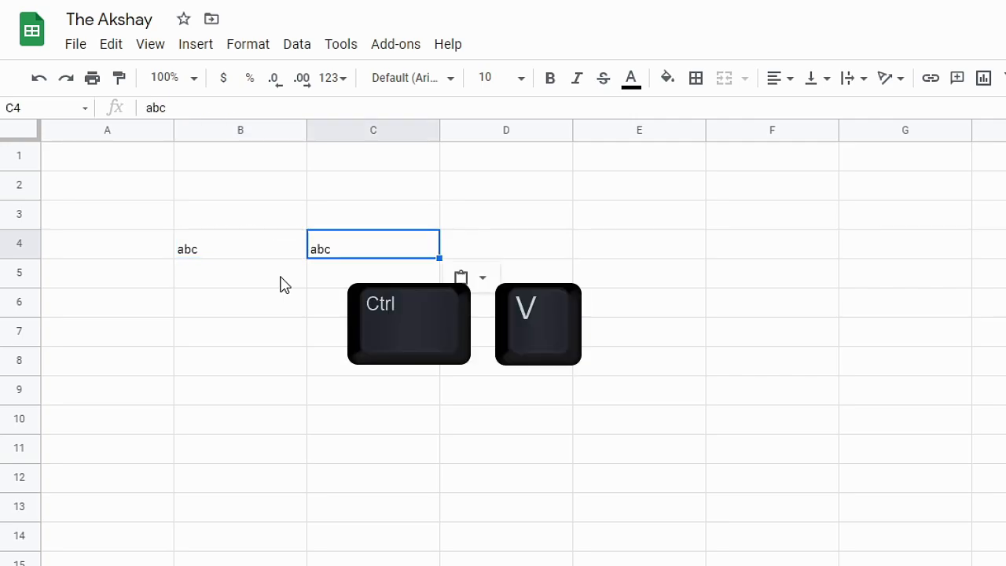
Cut the contents of cell C4 and paste them into cell D4
{"action": "key", "text": "ctrl+x"}
{"action": "key", "text": "Right"}
{"action": "key", "text": "ctrl+v"}
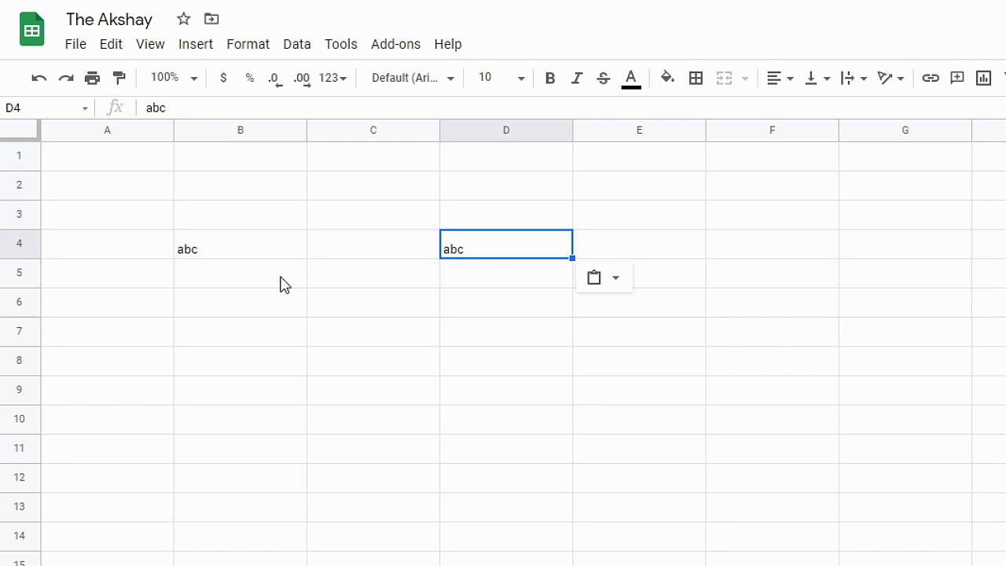
Search the sheet for "abc" and close the search
{"action": "key", "text": "ctrl+f"}
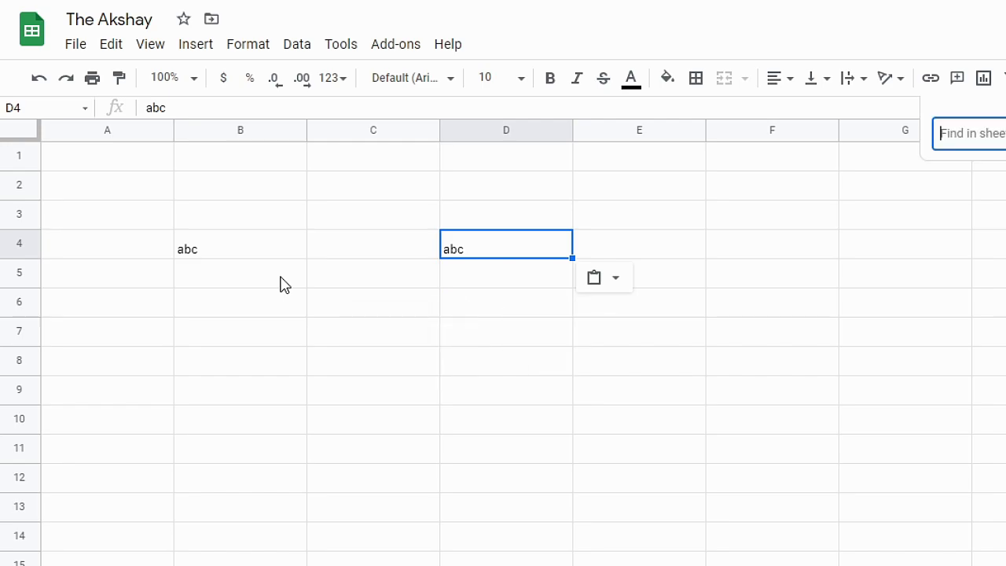
{"action": "type", "text": "abc"}
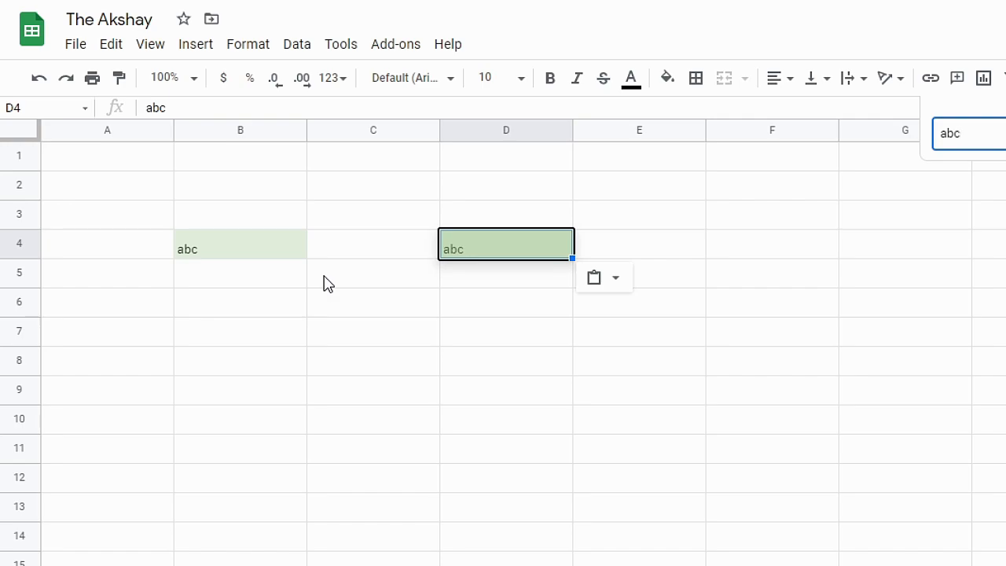
{"action": "key", "text": "Escape"}
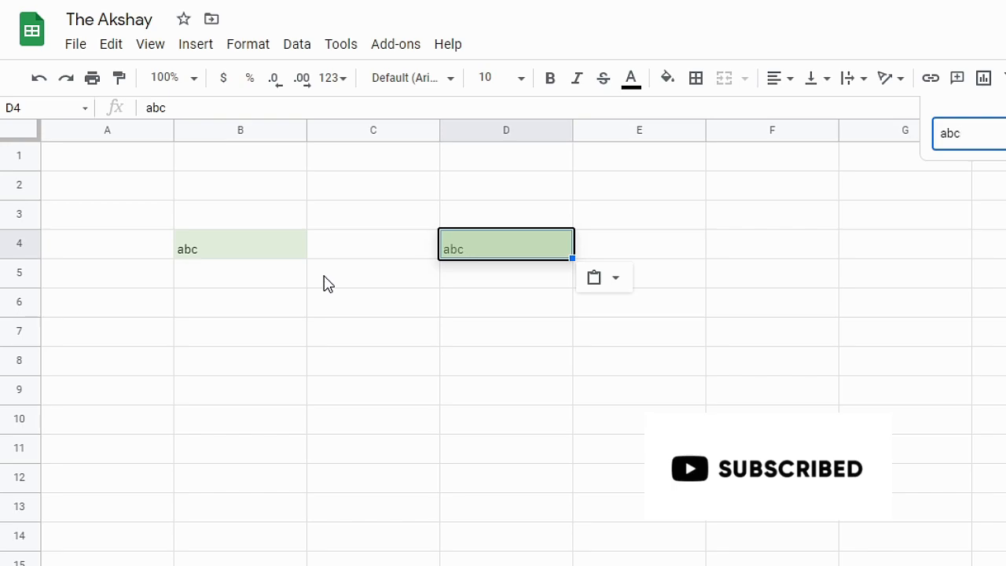
{"action": "key", "text": "Escape"}
Replace every "abc" with "xyz" across all sheets using Find and replace, and close the dialog
{"action": "key", "text": "ctrl+h"}
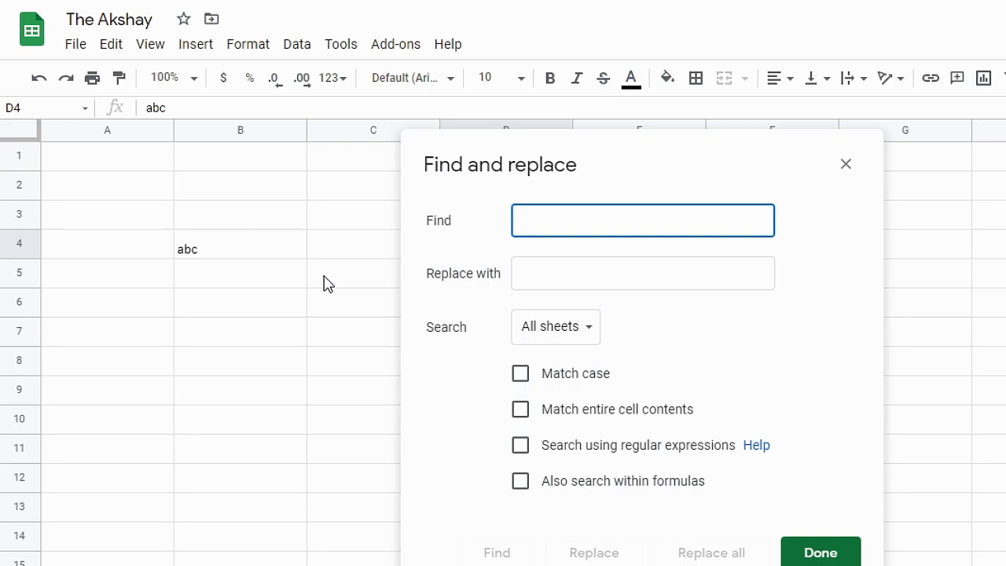
{"action": "type", "text": "abc"}
{"action": "key", "text": "Tab"}
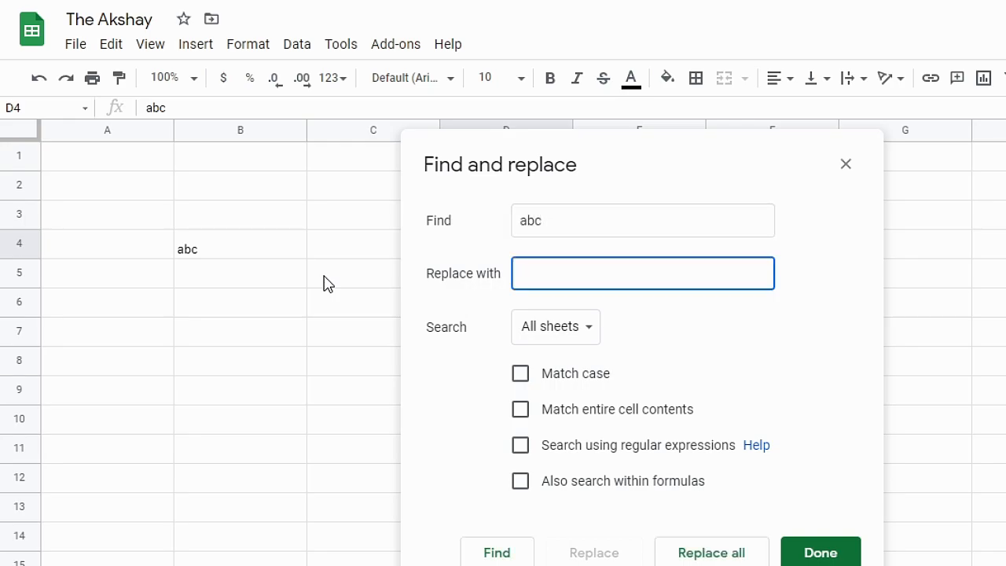
{"action": "type", "text": "xyz"}
{"action": "key", "text": "Tab"}
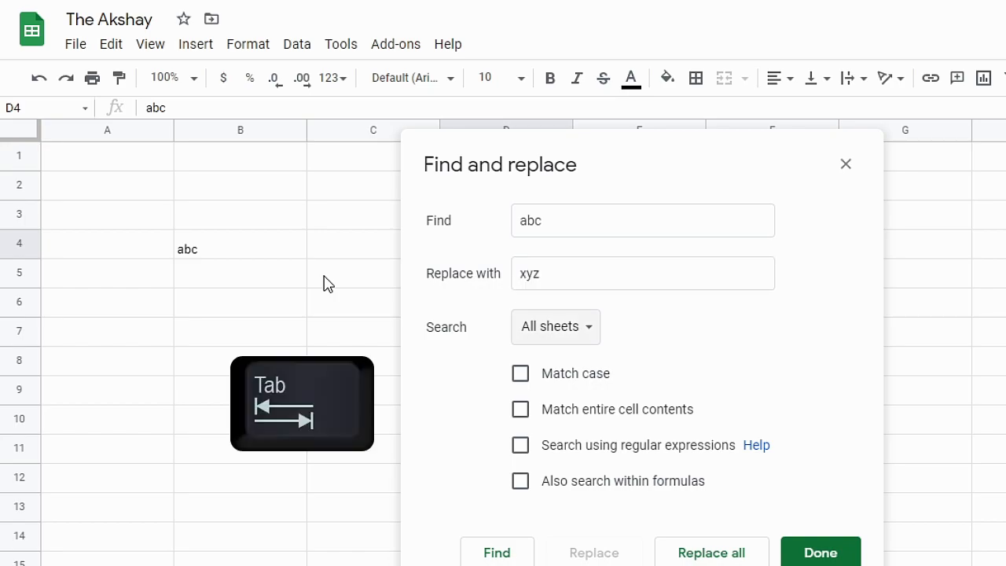
{"action": "key", "text": "Tab"}
{"action": "key", "text": "Tab"}
{"action": "key", "text": "Tab"}
{"action": "key", "text": "Tab"}
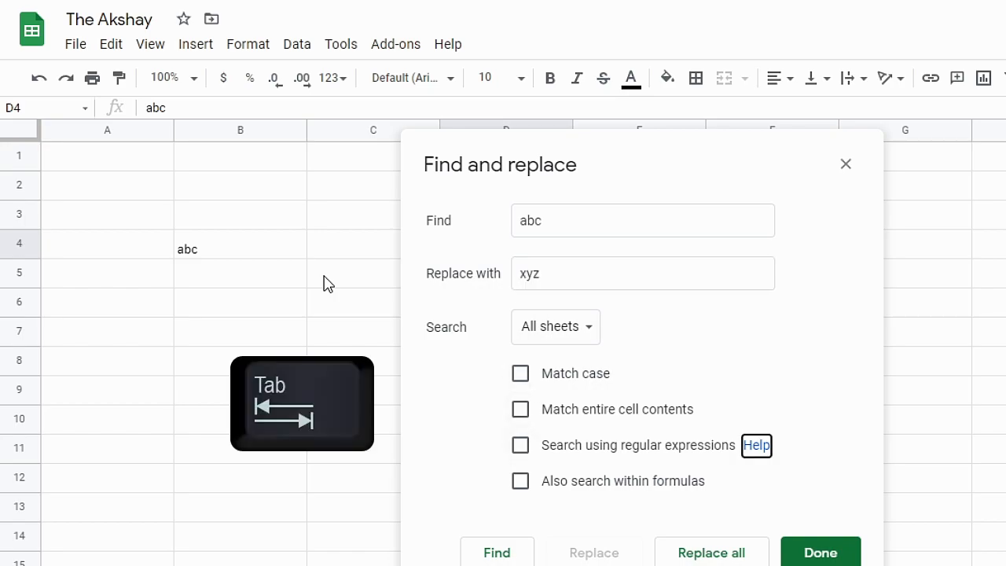
{"action": "key", "text": "Tab"}
{"action": "key", "text": "Tab"}
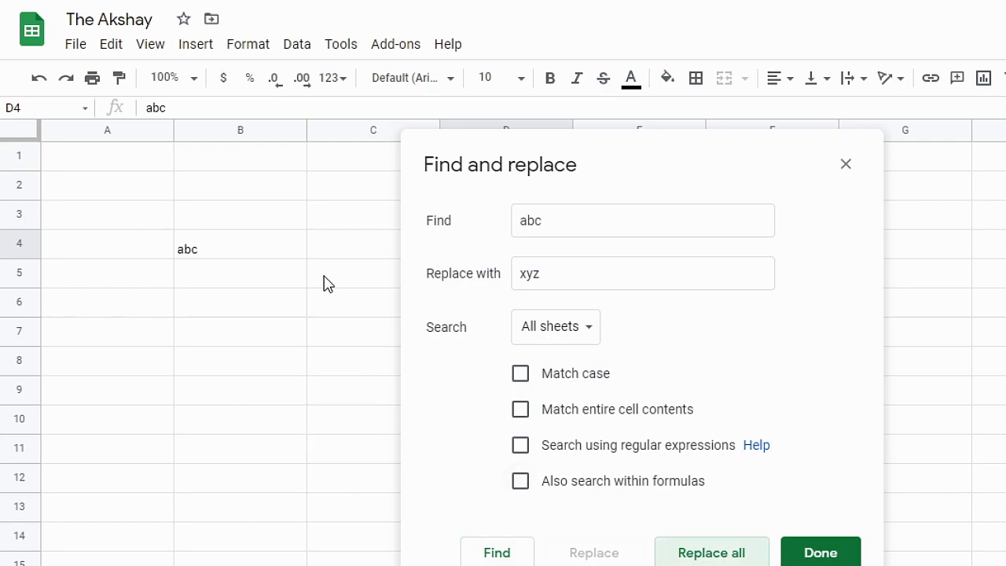
{"action": "key", "text": "Return"}
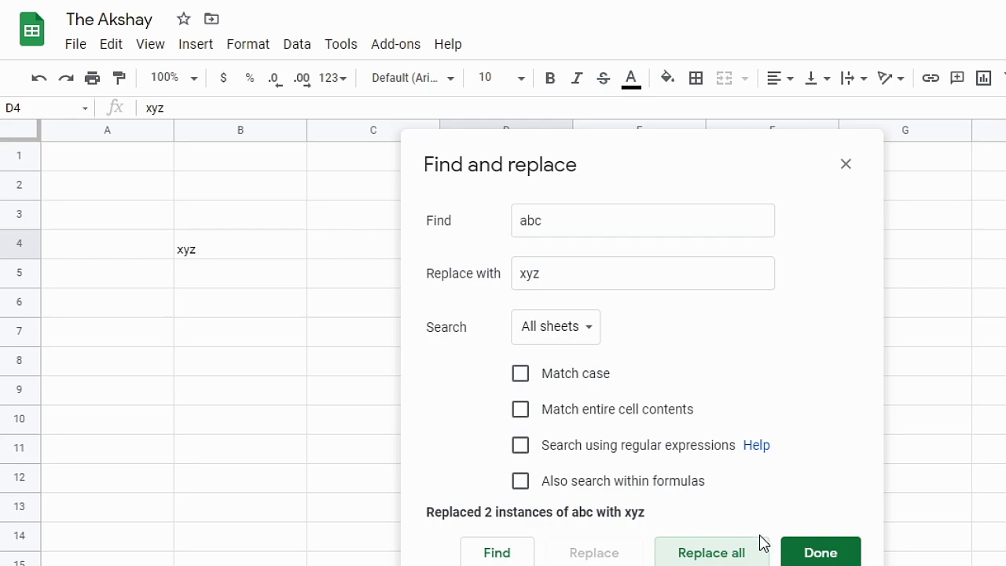
{"action": "left_click", "coordinate": [797, 554]}
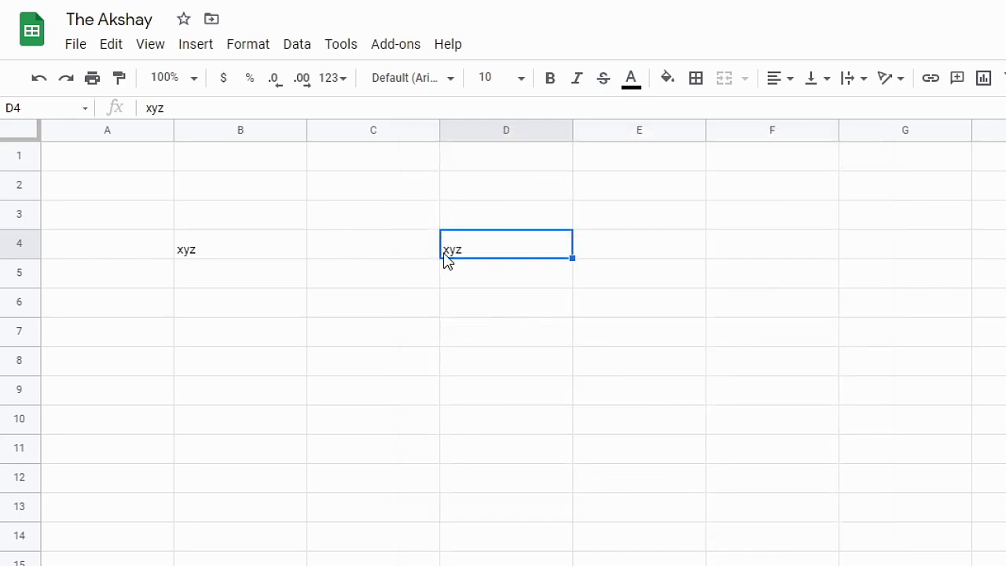
Select the entire sheet and delete all of its contents
{"action": "left_click", "coordinate": [363, 258]}
{"action": "key", "text": "ctrl+a"}
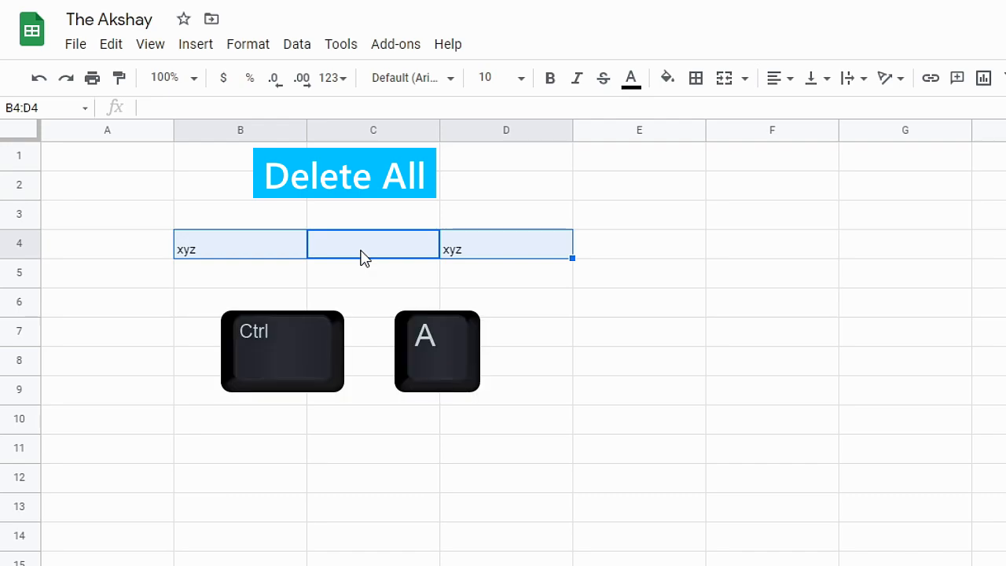
{"action": "key", "text": "ctrl+a"}
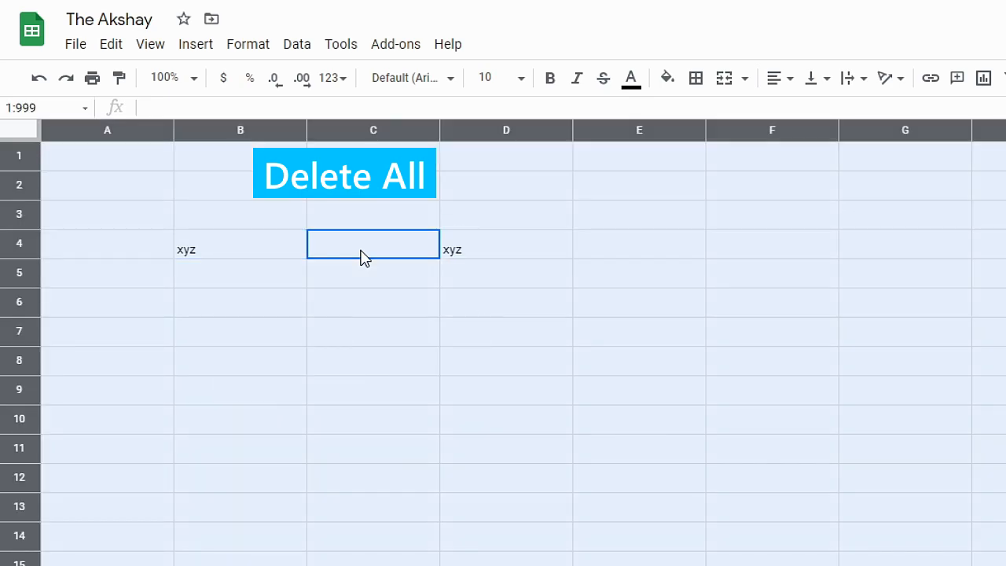
{"action": "key", "text": "Delete"}
Go to cell A1 and paste the copied three-by-three block of numbers 1 to 9
{"action": "key", "text": "Up"}
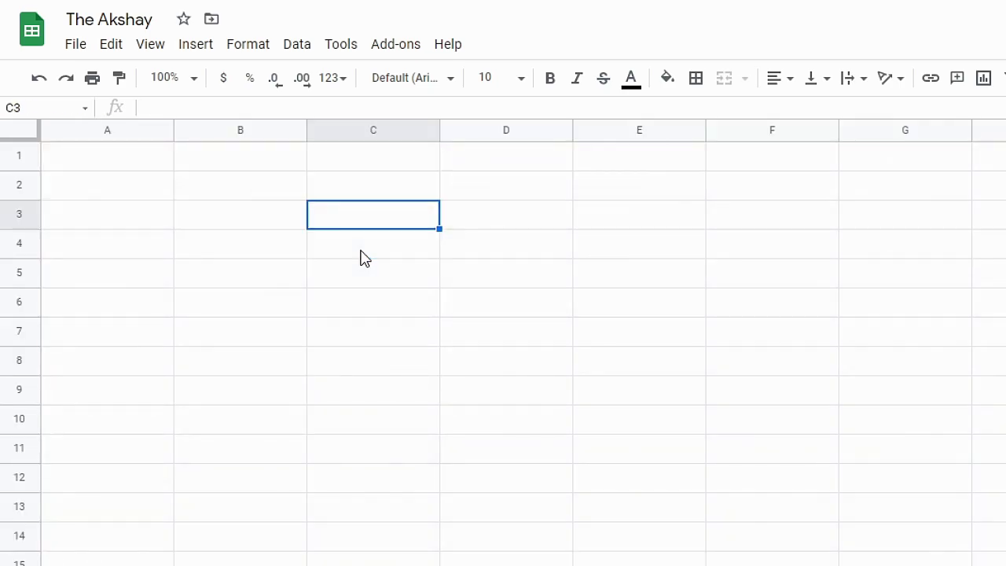
{"action": "key", "text": "Left"}
{"action": "key", "text": "Up"}
{"action": "key", "text": "Left"}
{"action": "key", "text": "Up"}
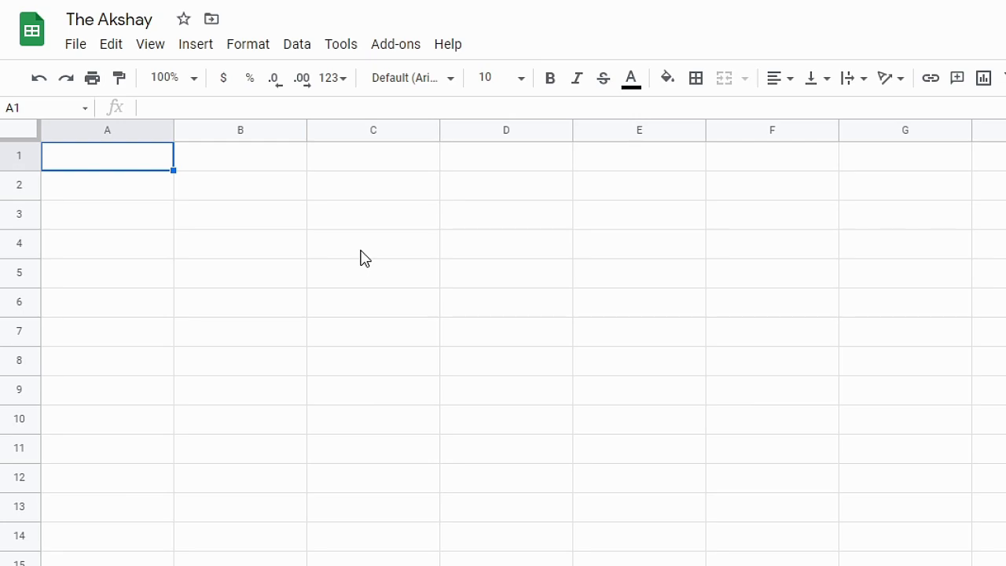
{"action": "key", "text": "ctrl+v"}
Select the range A1:C3 and format it successively as number, time, date, currency and finally percent
{"action": "key", "text": "ctrl+shift+Right"}
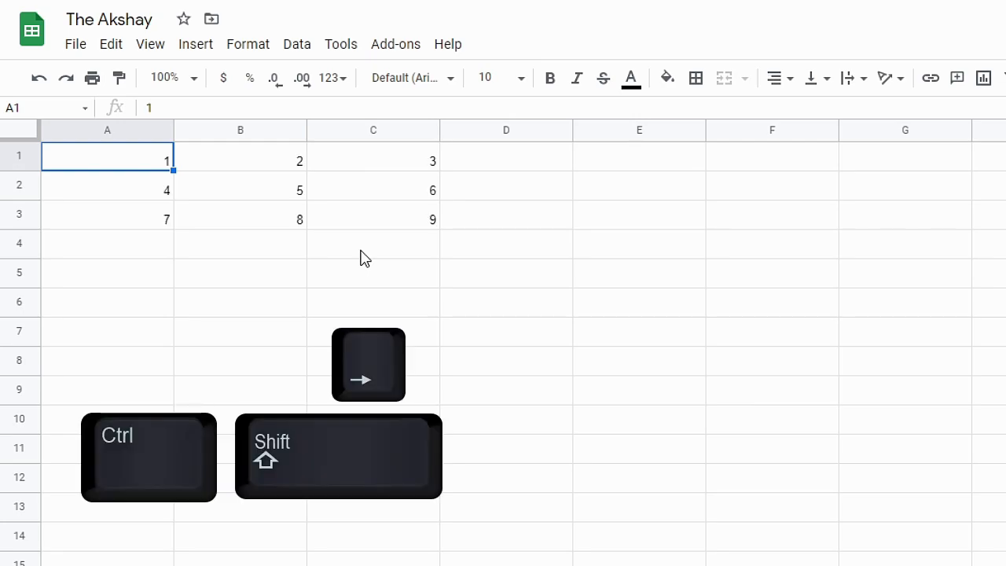
{"action": "key", "text": "ctrl+shift+Down"}
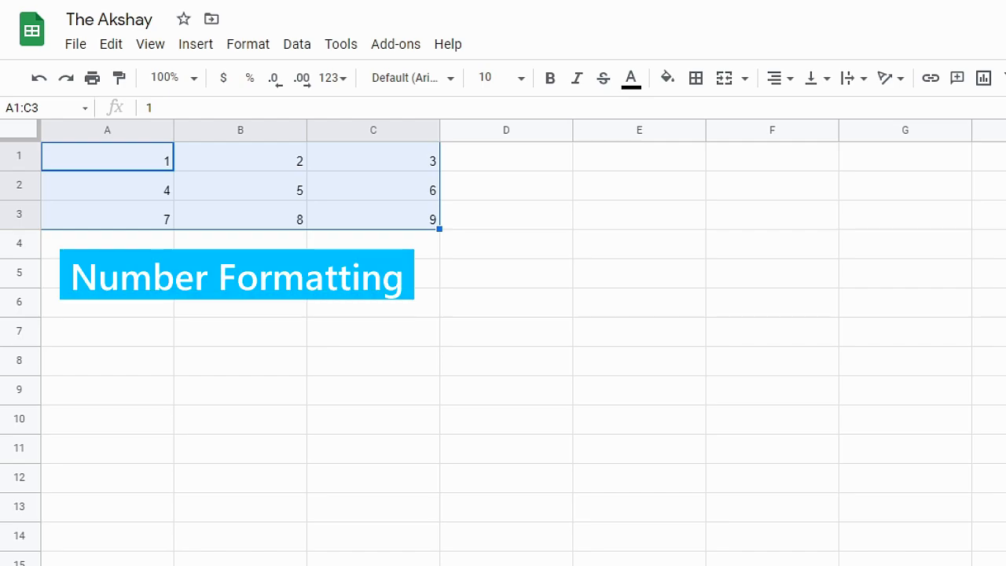
{"action": "key", "text": "ctrl+shift+1"}
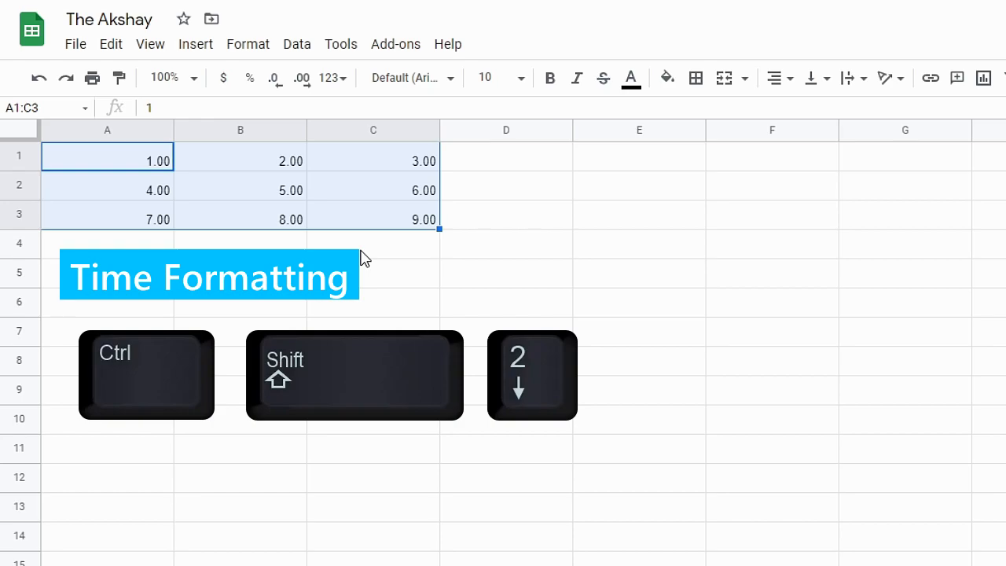
{"action": "key", "text": "ctrl+shift+2"}
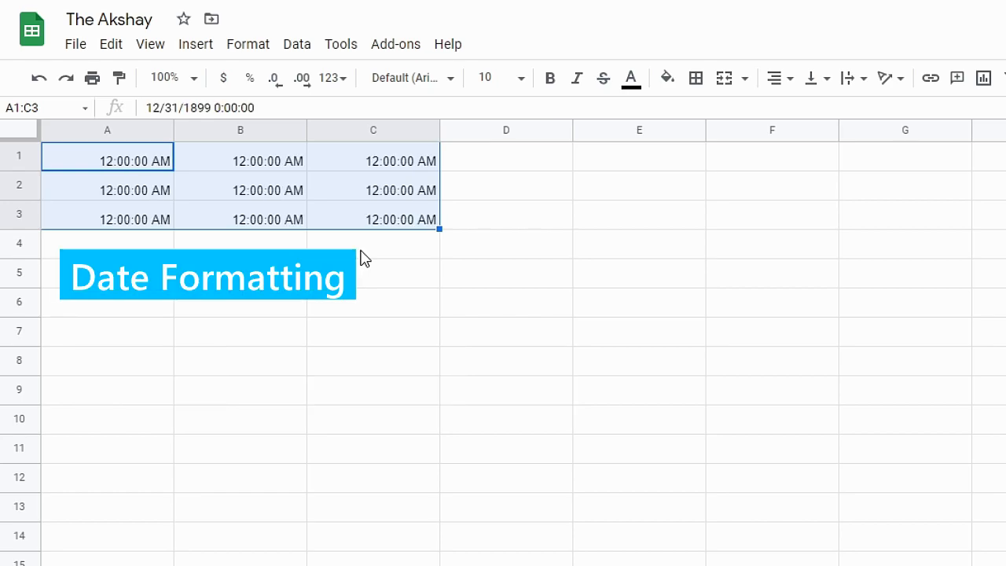
{"action": "key", "text": "ctrl+shift+3"}
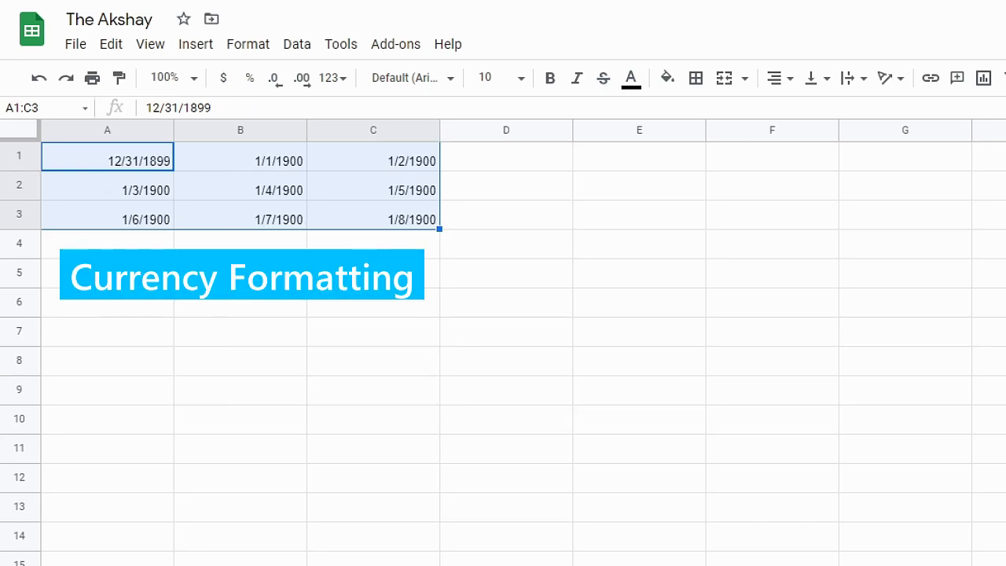
{"action": "key", "text": "ctrl+shift+4"}
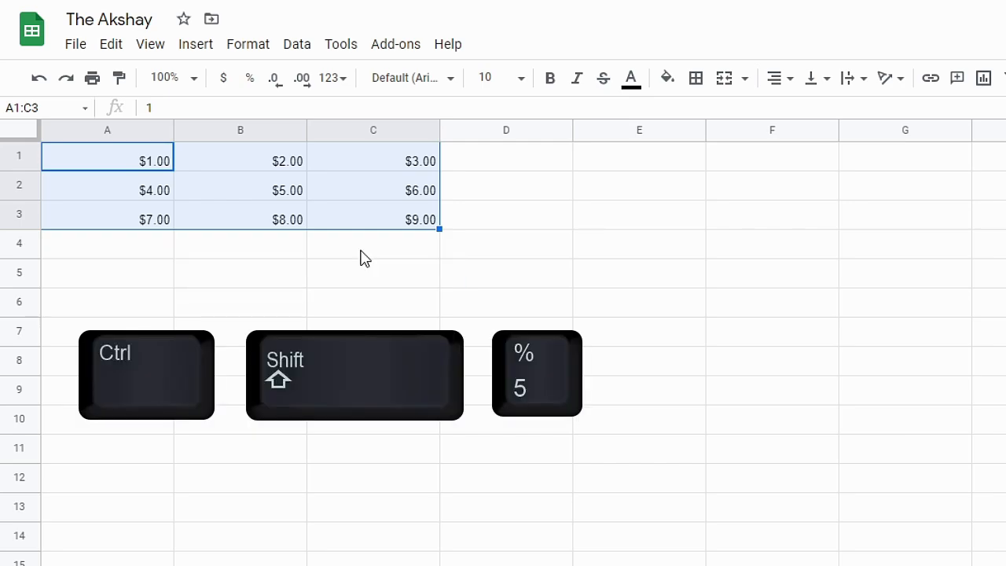
{"action": "key", "text": "ctrl+shift+5"}
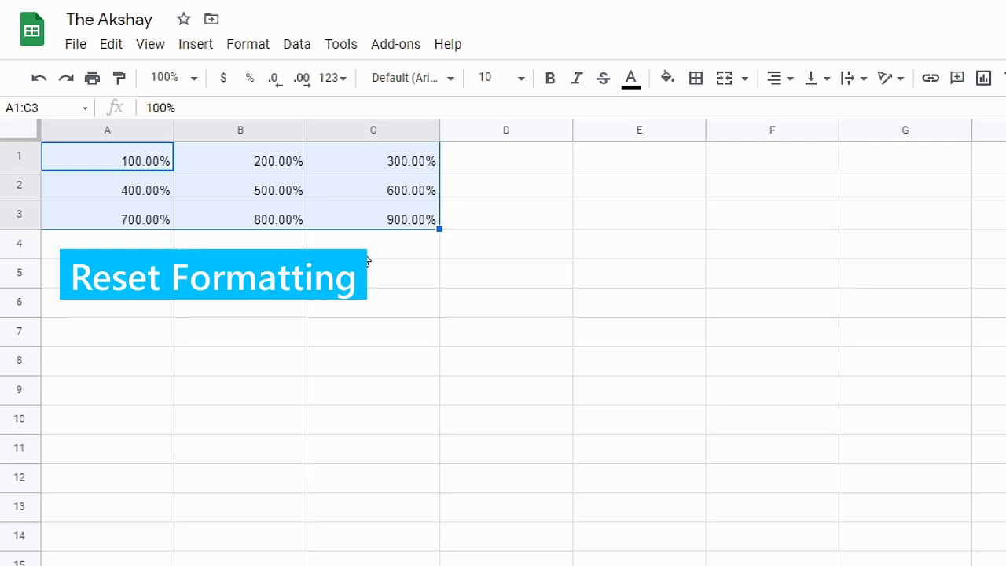
Reset the number format of the range A1:C3 to Automatic
{"action": "key", "text": "alt+o"}
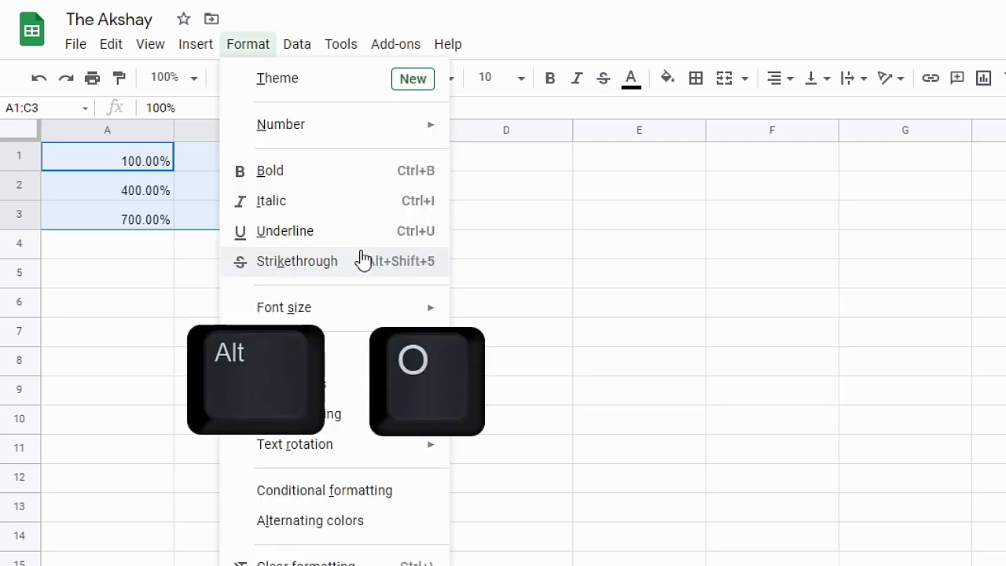
{"action": "key", "text": "Up"}
{"action": "key", "text": "Up"}
{"action": "key", "text": "Up"}
{"action": "key", "text": "Up"}
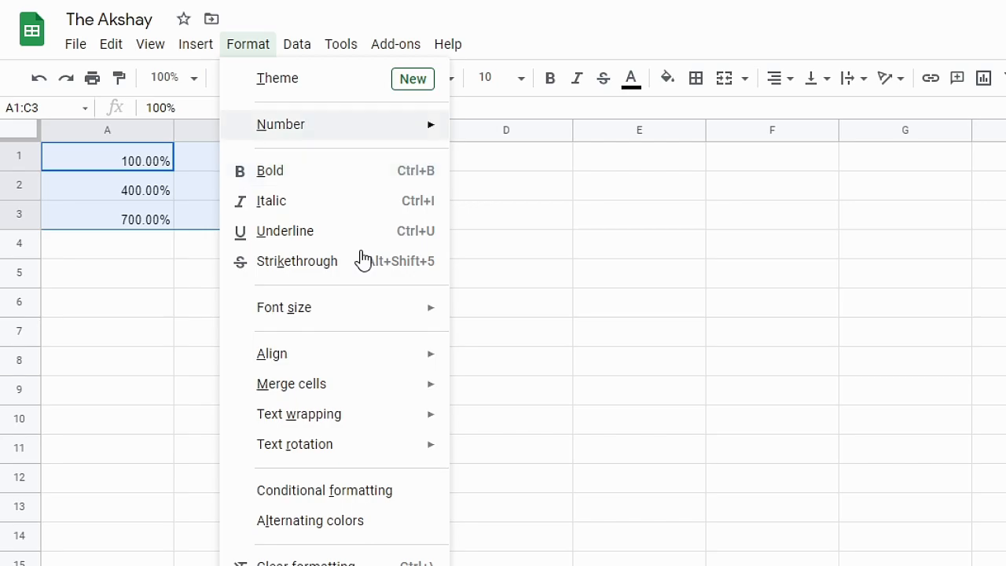
{"action": "key", "text": "Right"}
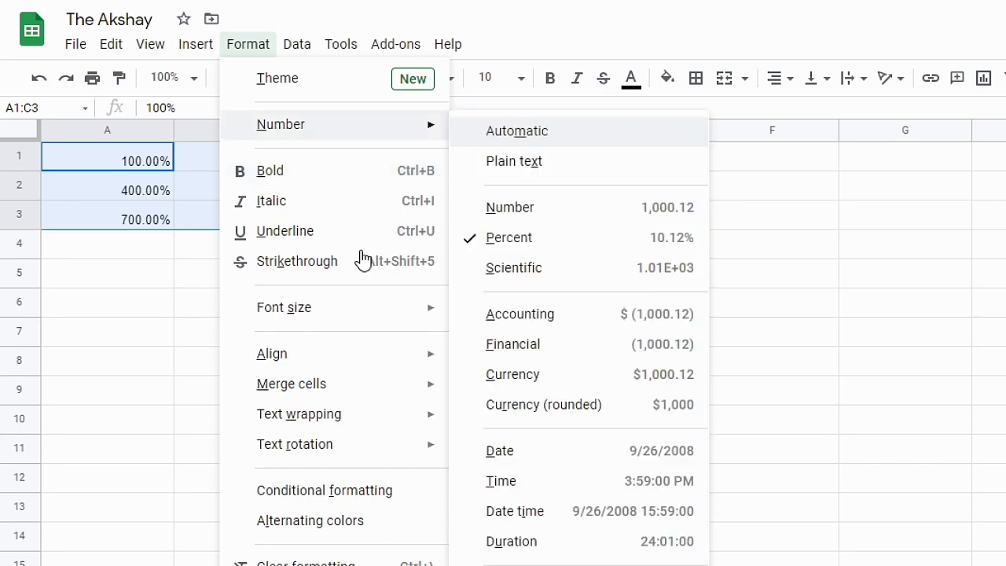
{"action": "key", "text": "Return"}
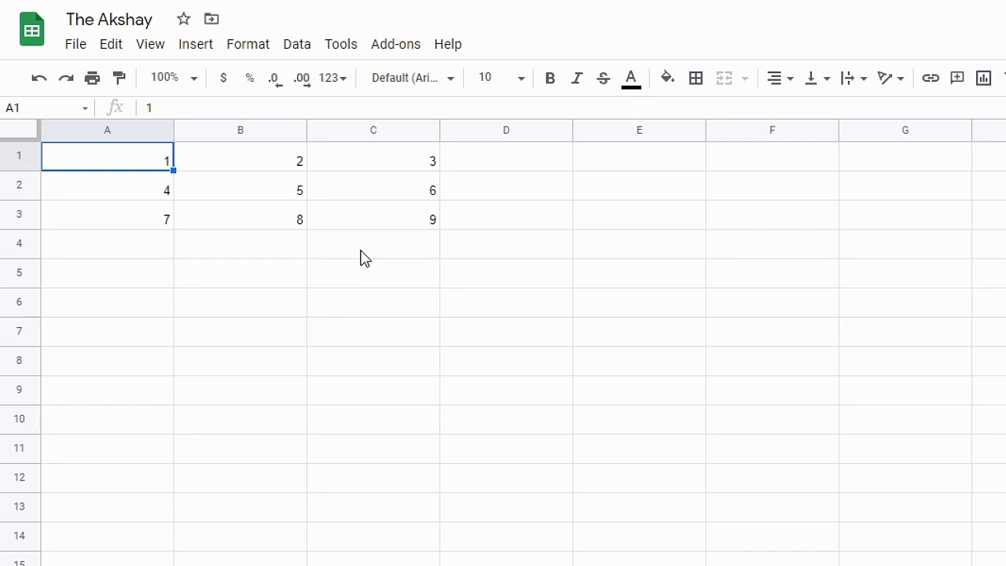
Look through the available File, View, Data and Tools commands without choosing any of them
{"action": "key", "text": "alt+f"}
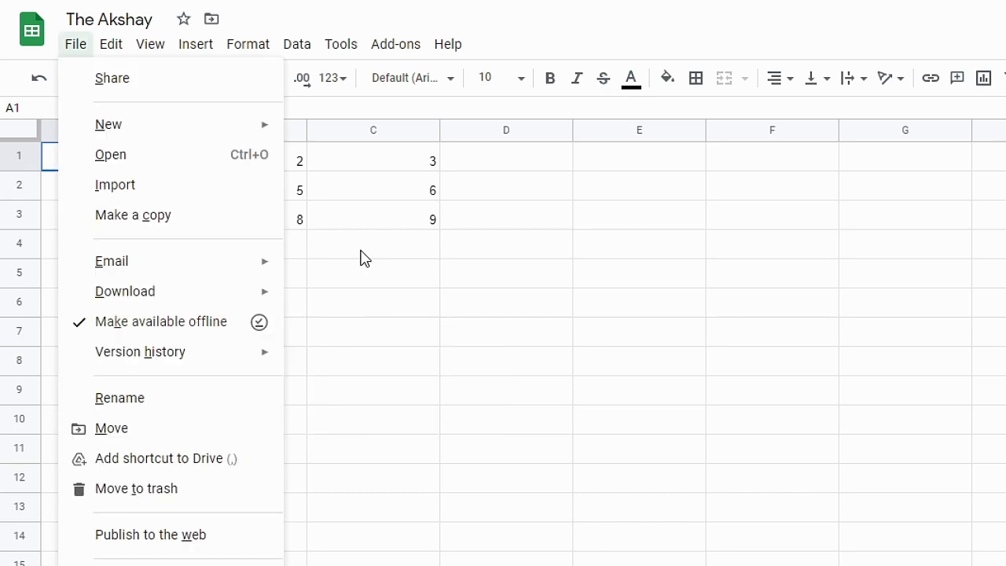
{"action": "key", "text": "Escape"}
{"action": "key", "text": "alt+v"}
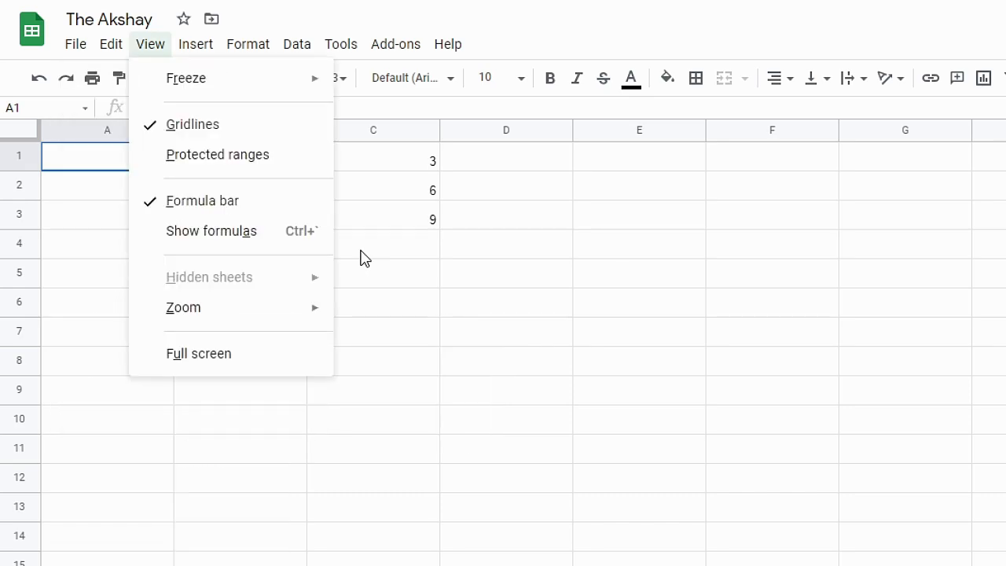
{"action": "key", "text": "Escape"}
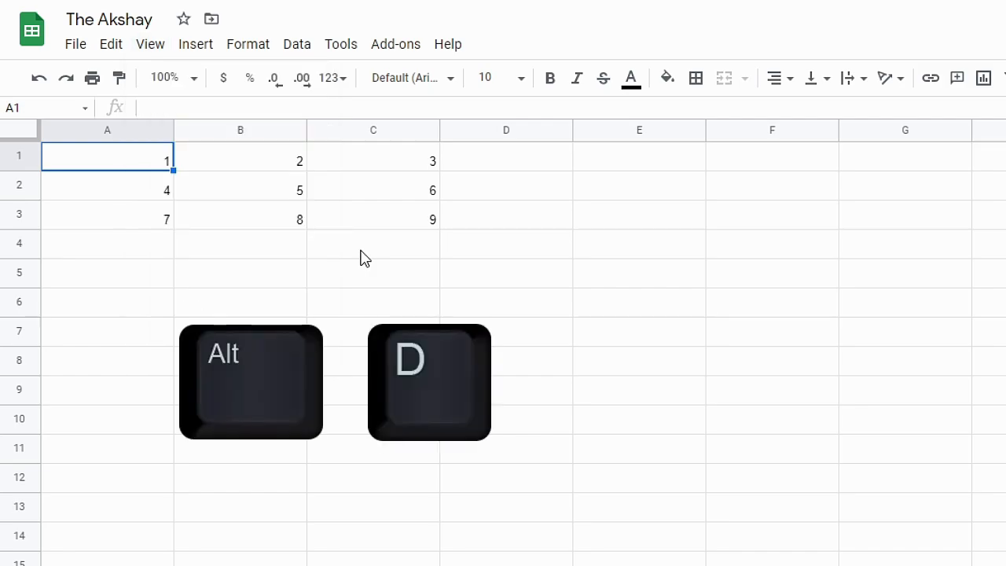
{"action": "key", "text": "alt+d"}
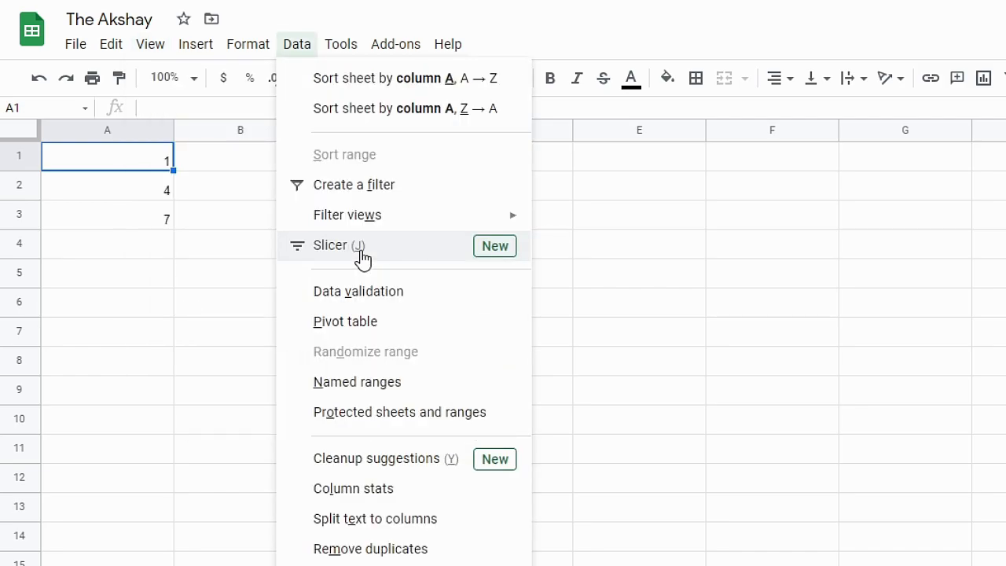
{"action": "key", "text": "Escape"}
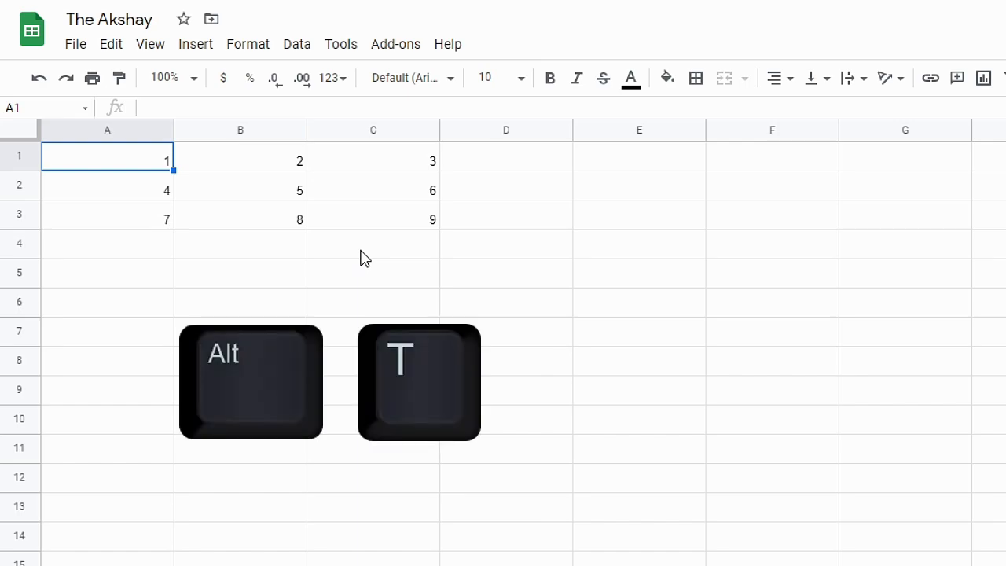
{"action": "key", "text": "alt+t"}
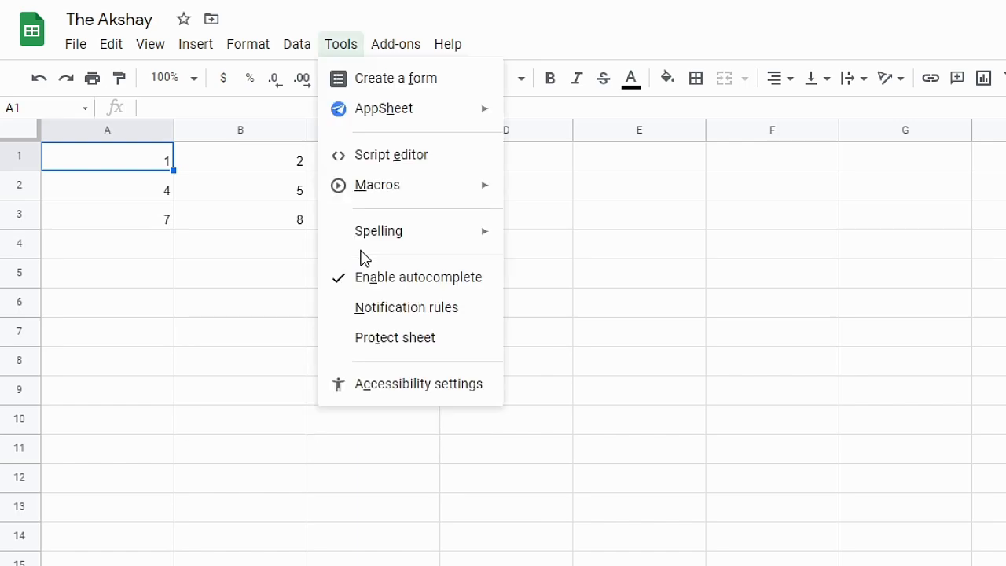
{"action": "key", "text": "Escape"}
Select the range A3:A6 and fill the value of A3 down through A6
{"action": "key", "text": "Down"}
{"action": "key", "text": "Down"}
{"action": "key", "text": "Down"}
{"action": "key", "text": "Down"}
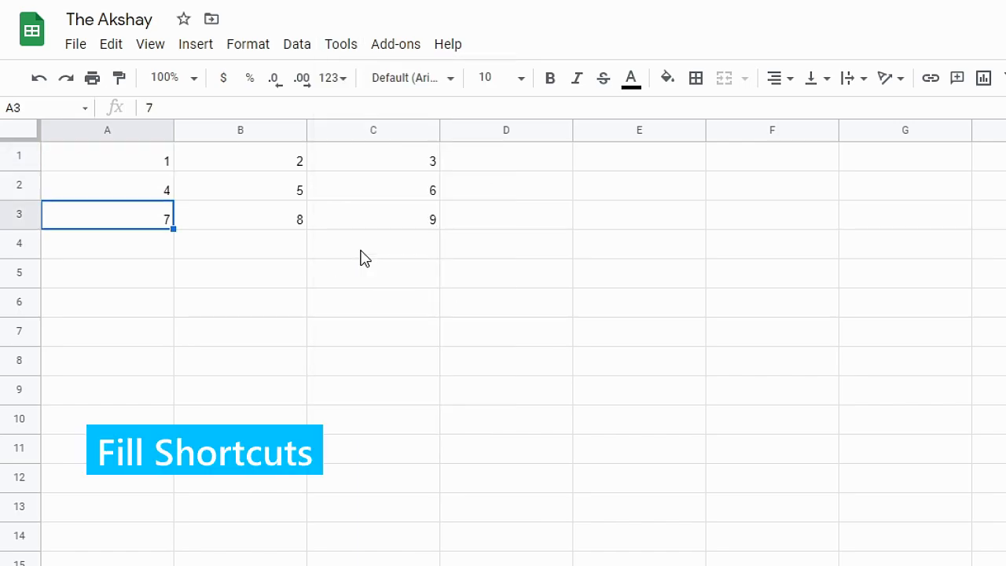
{"action": "key", "text": "shift+Down"}
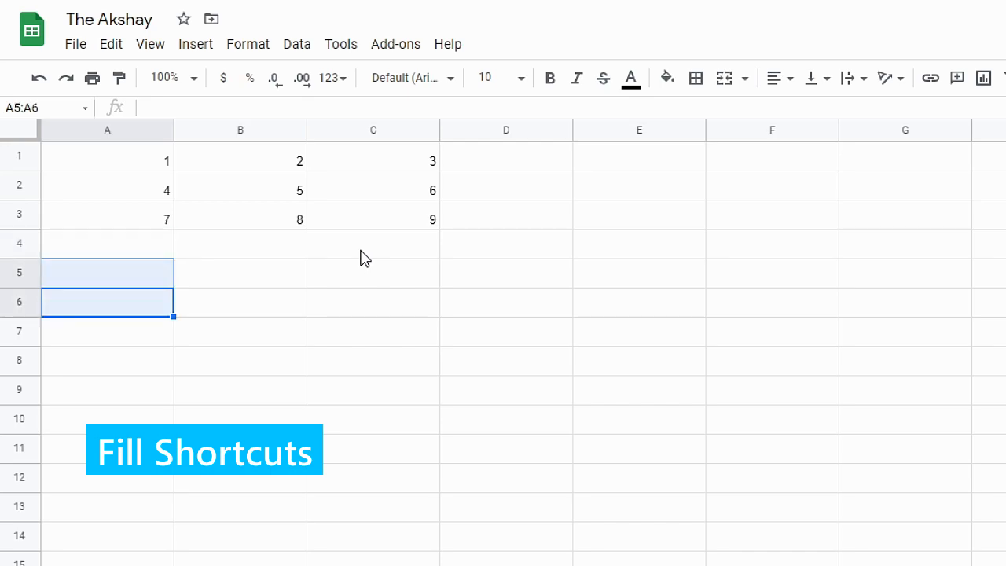
{"action": "key", "text": "shift+Up"}
{"action": "key", "text": "shift+Up"}
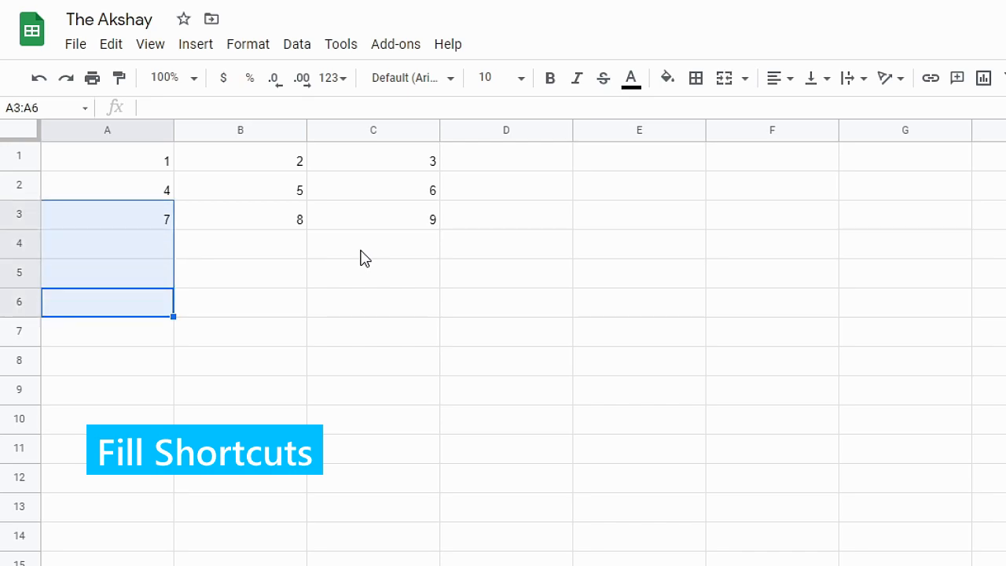
{"action": "key", "text": "ctrl+d"}
{"action": "key", "text": "ctrl+d"}
Select the range C3:E3 and fill the value of C3 right through E3
{"action": "key", "text": "Up"}
{"action": "key", "text": "Up"}
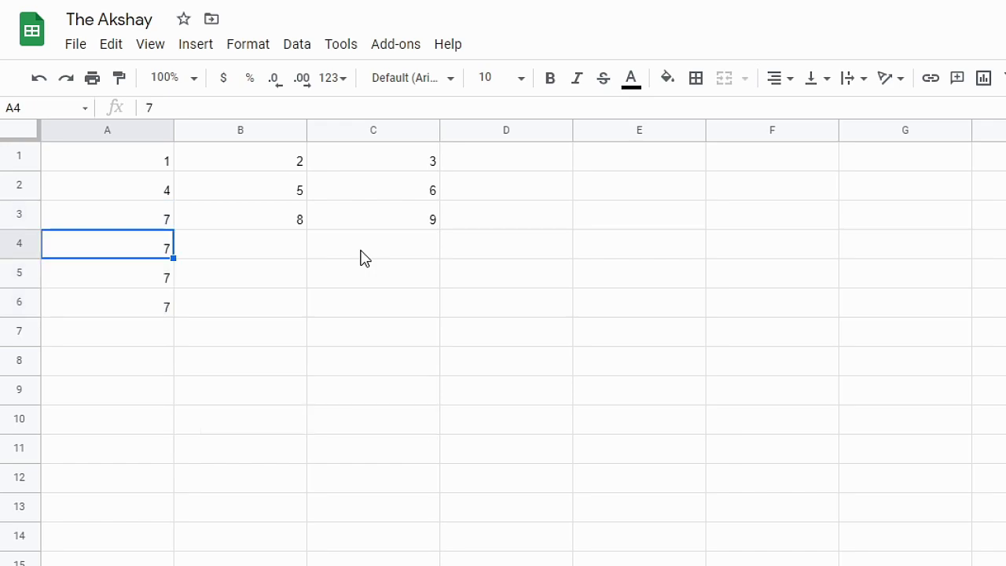
{"action": "key", "text": "Right"}
{"action": "key", "text": "Right"}
{"action": "key", "text": "Right"}
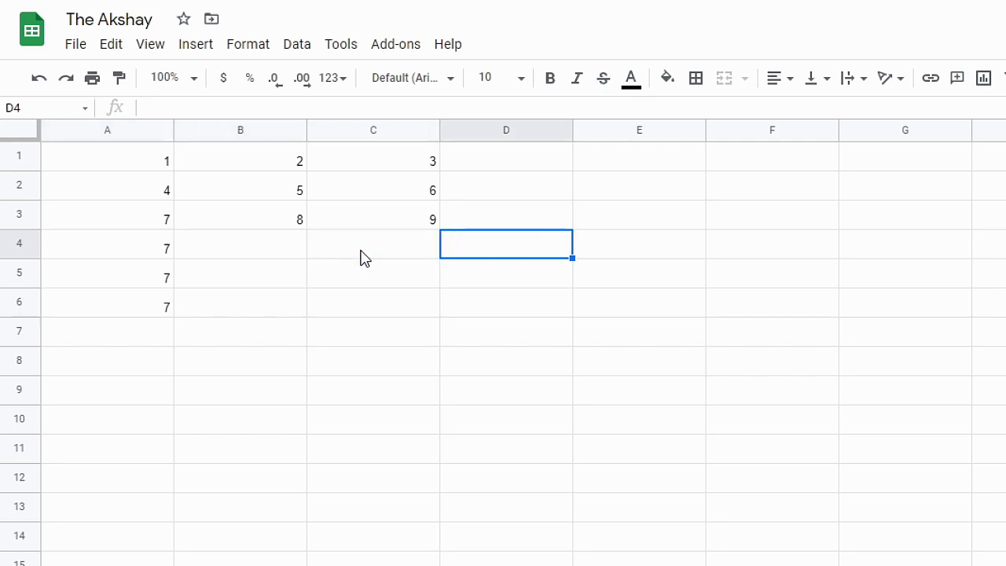
{"action": "key", "text": "Up"}
{"action": "key", "text": "Right"}
{"action": "key", "text": "shift+Left"}
{"action": "key", "text": "shift+Left"}
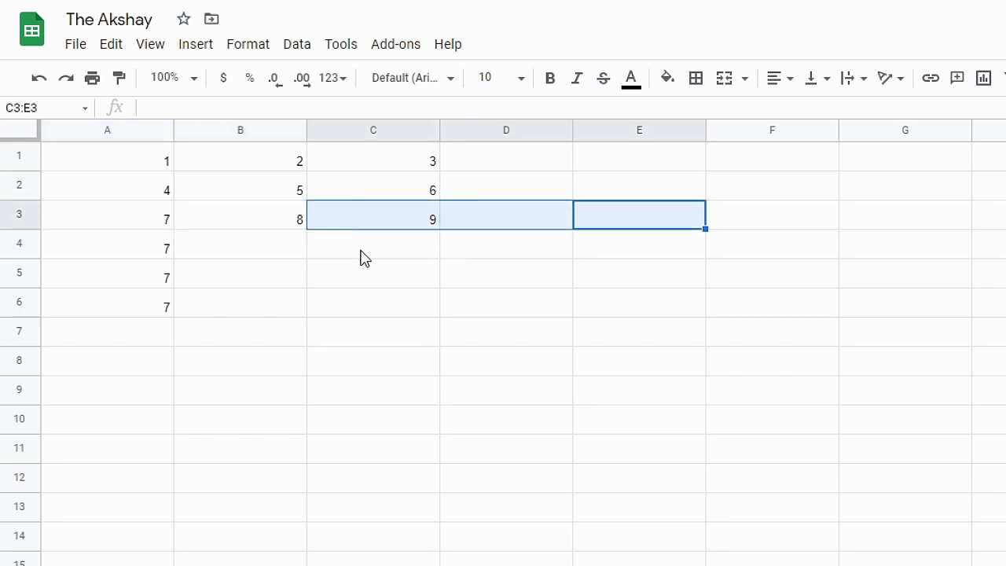
{"action": "key", "text": "ctrl+r"}
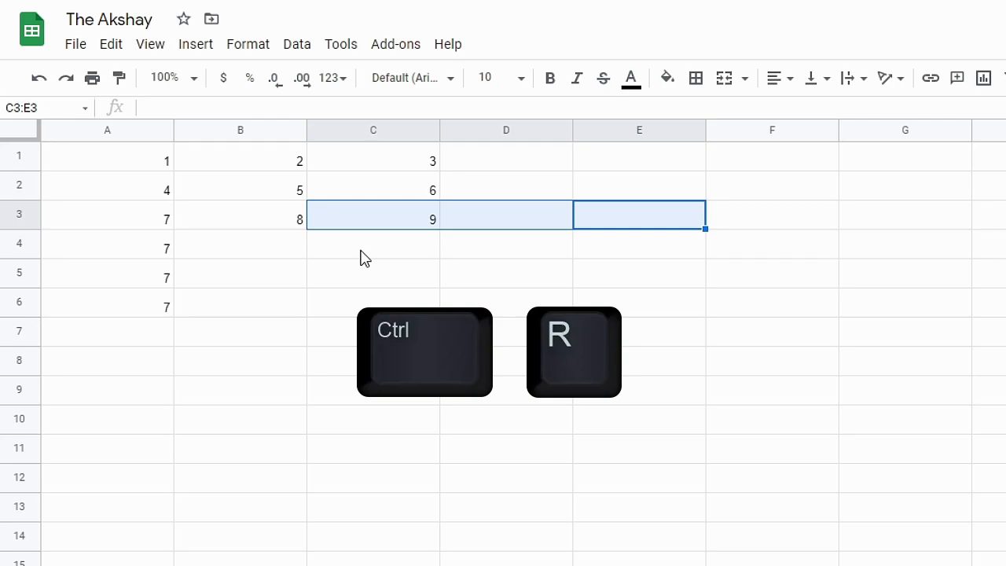
Select the whole of row 4 and insert a blank row above it
{"action": "key", "text": "Right"}
{"action": "key", "text": "Left"}
{"action": "key", "text": "Left"}
{"action": "key", "text": "Left"}
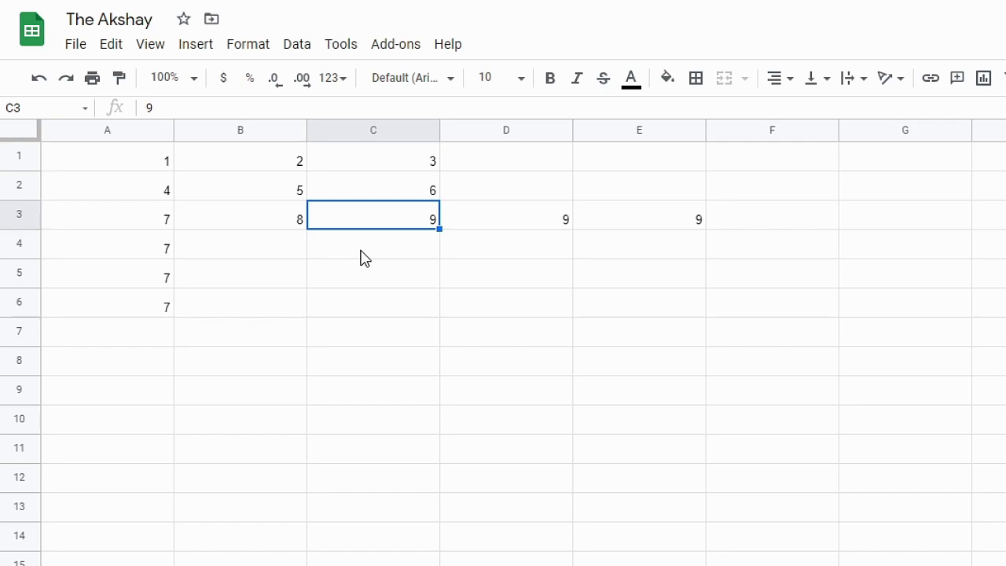
{"action": "left_click", "coordinate": [363, 258]}
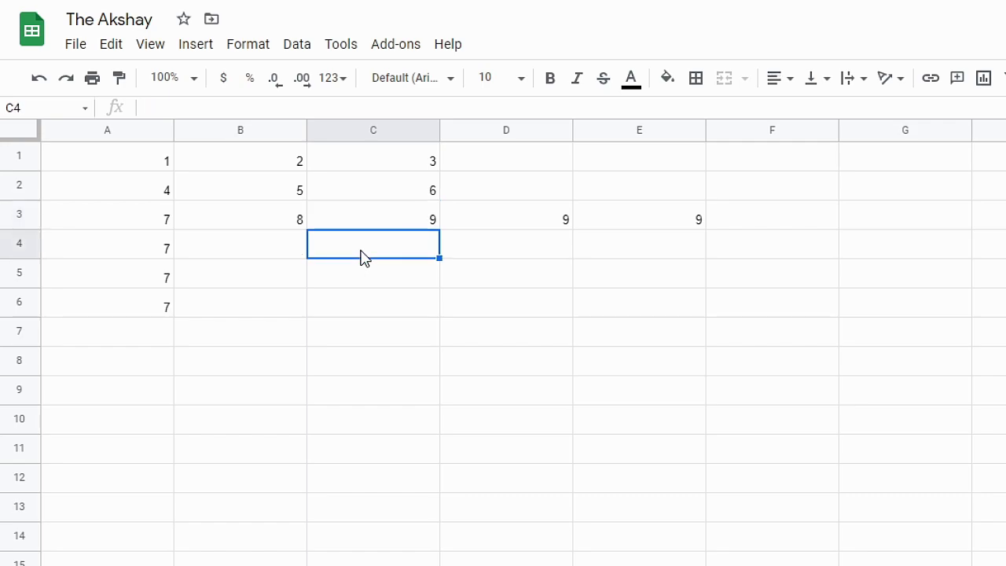
{"action": "key", "text": "shift+space"}
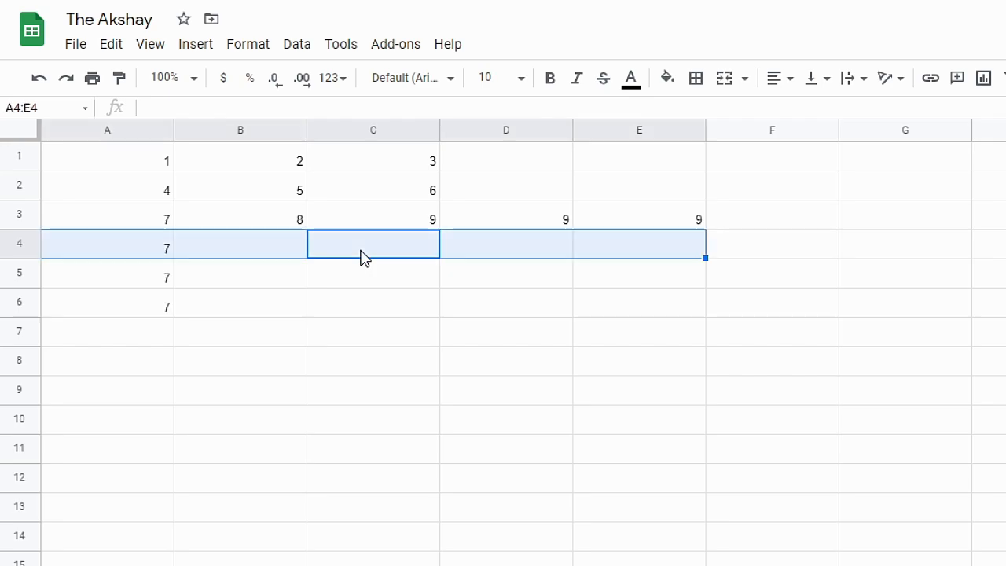
{"action": "key", "text": "shift+space"}
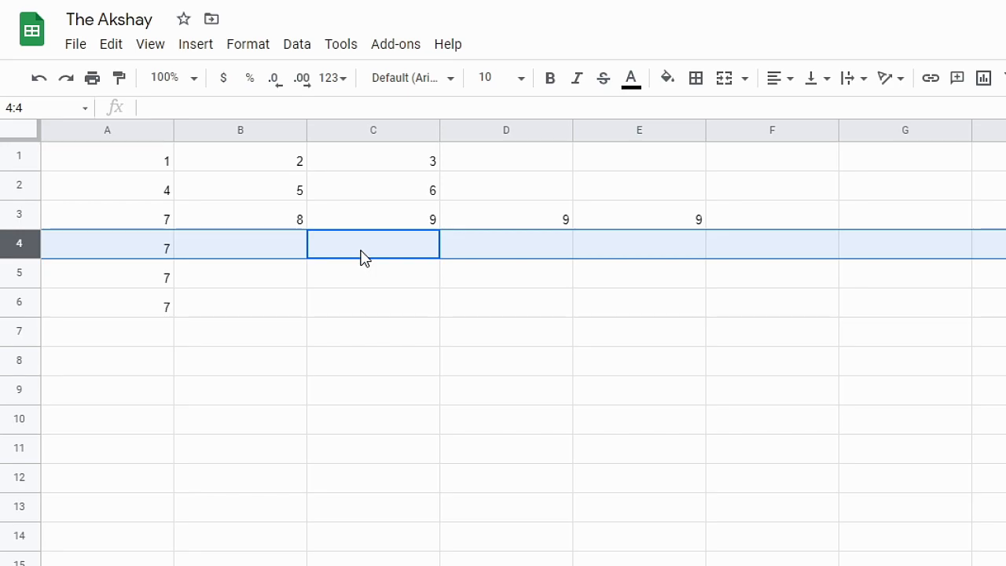
{"action": "key", "text": "alt+i"}
{"action": "key", "text": "r"}
Select the whole of row 6 and insert a blank row below it
{"action": "key", "text": "Down"}
{"action": "key", "text": "Down"}
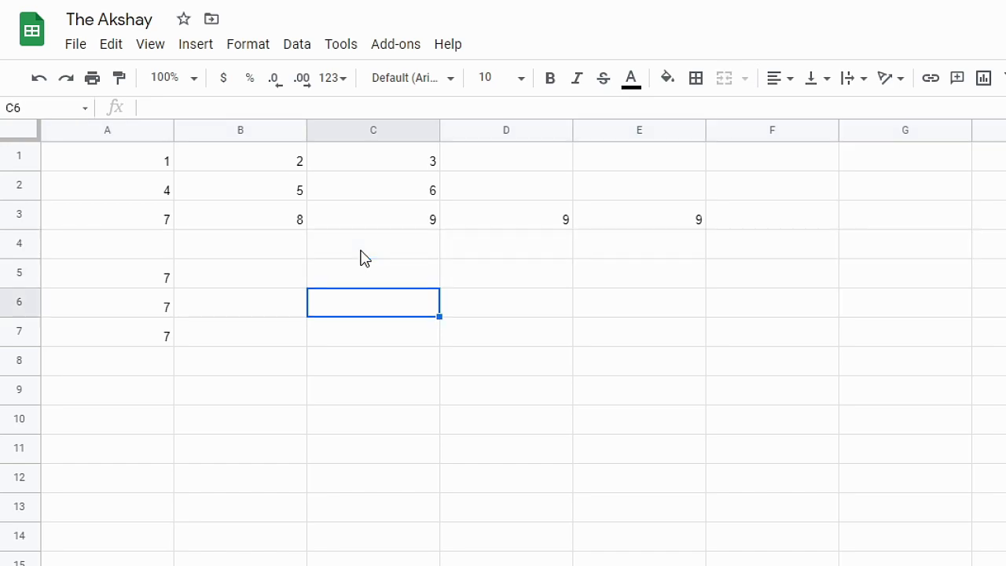
{"action": "key", "text": "shift+space"}
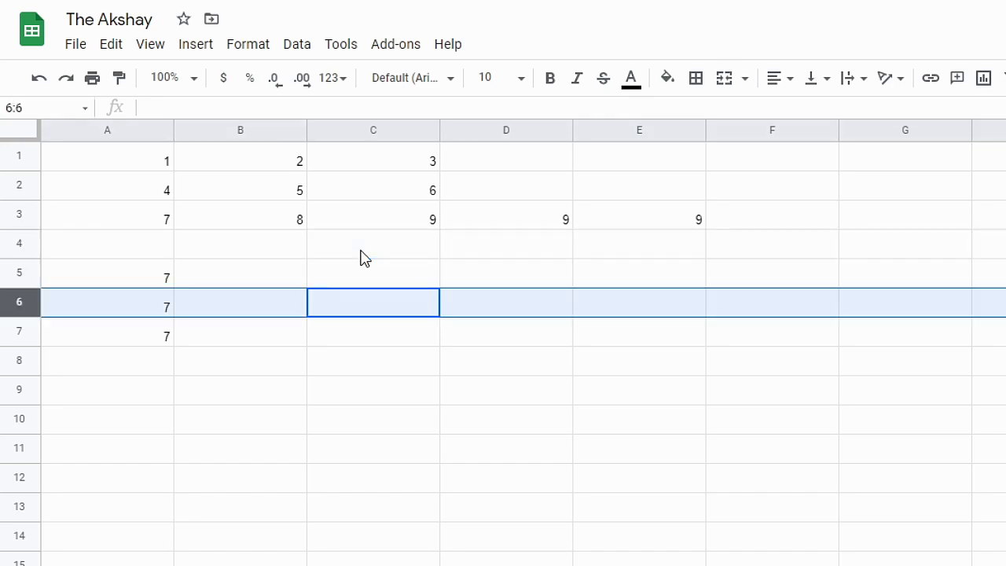
{"action": "key", "text": "alt+i"}
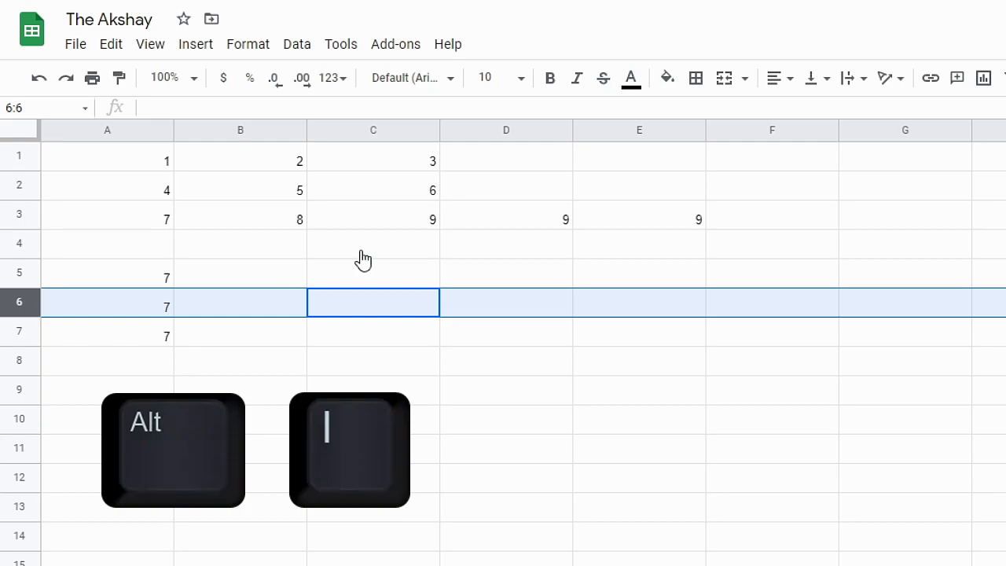
{"action": "key", "text": "b"}
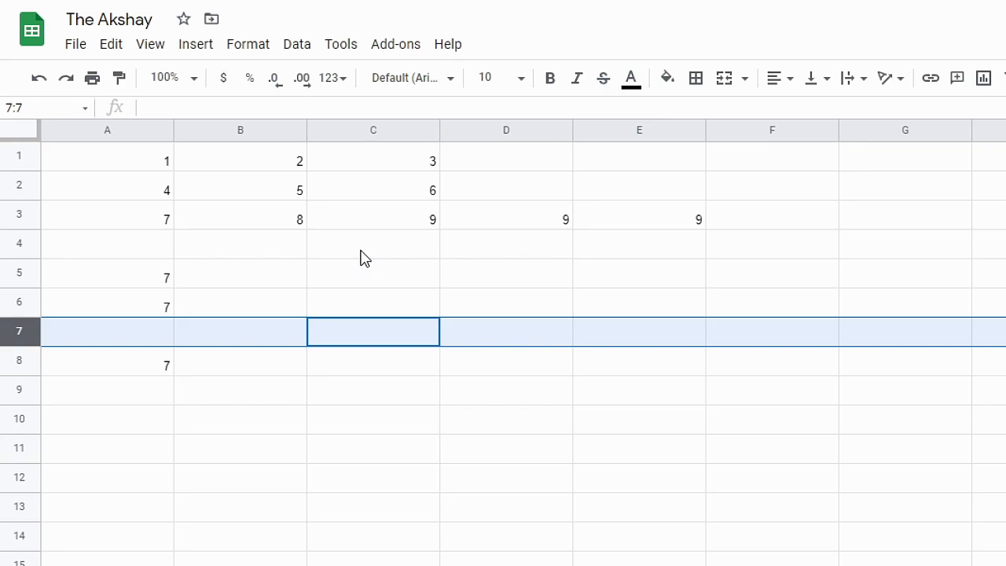
Select the whole of the blank row 7 and delete it
{"action": "key", "text": "Escape"}
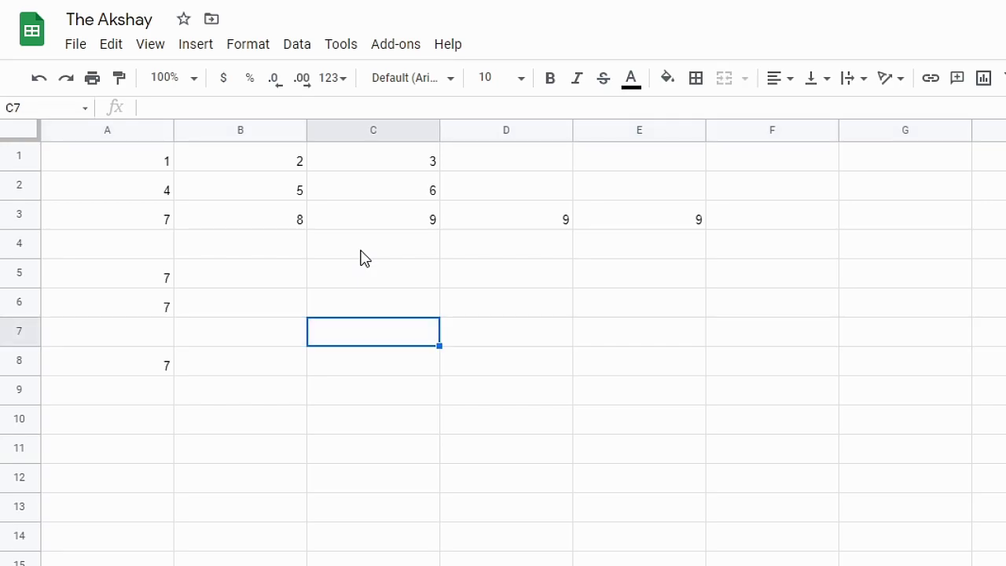
{"action": "key", "text": "shift+space"}
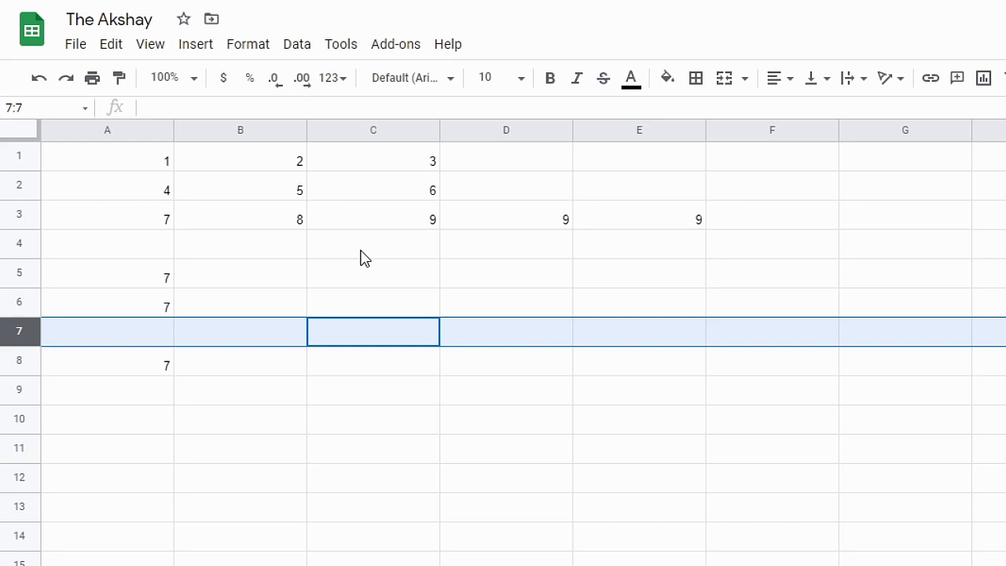
{"action": "key", "text": "ctrl+alt+minus"}
Select the whole of column E and delete it
{"action": "key", "text": "Up"}
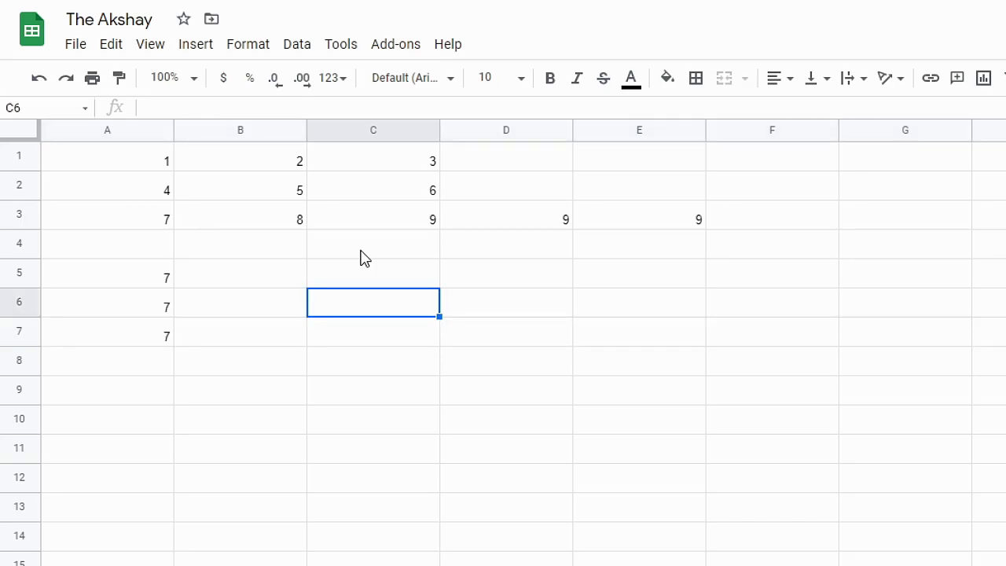
{"action": "key", "text": "Right"}
{"action": "key", "text": "Right"}
{"action": "key", "text": "ctrl+space"}
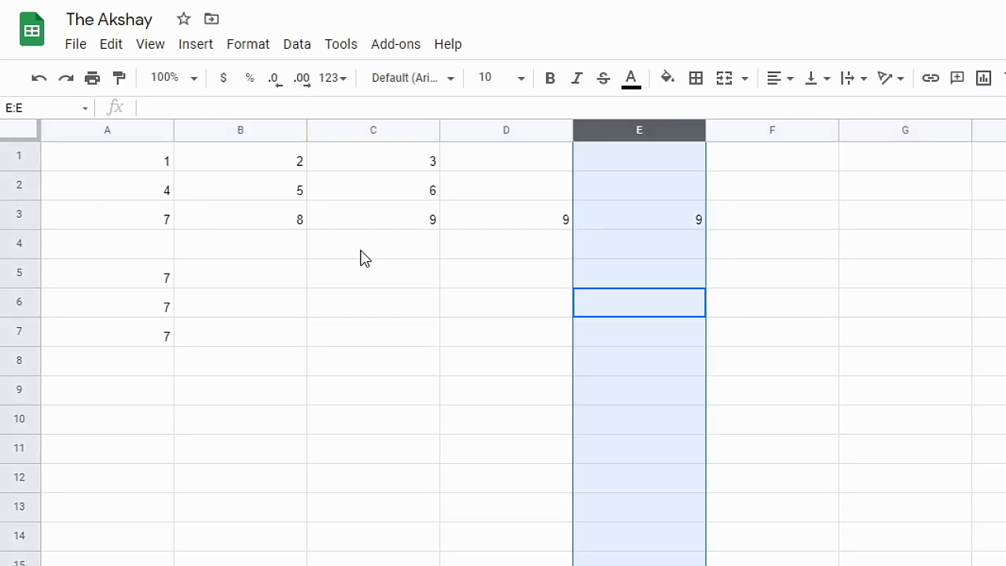
{"action": "key", "text": "ctrl+alt+minus"}
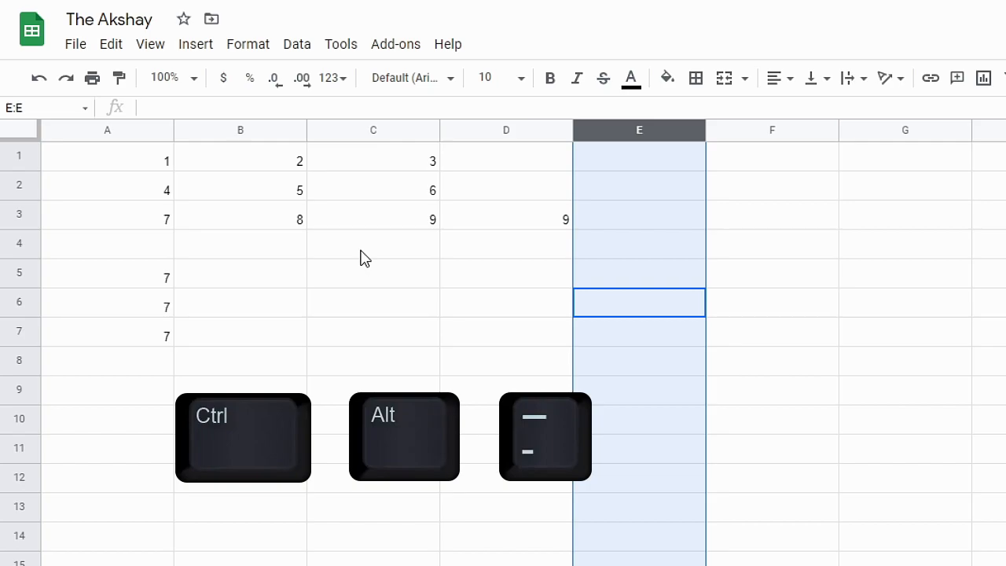
Enter the text "google" in cell D6 and keep that cell selected
{"action": "key", "text": "Left"}
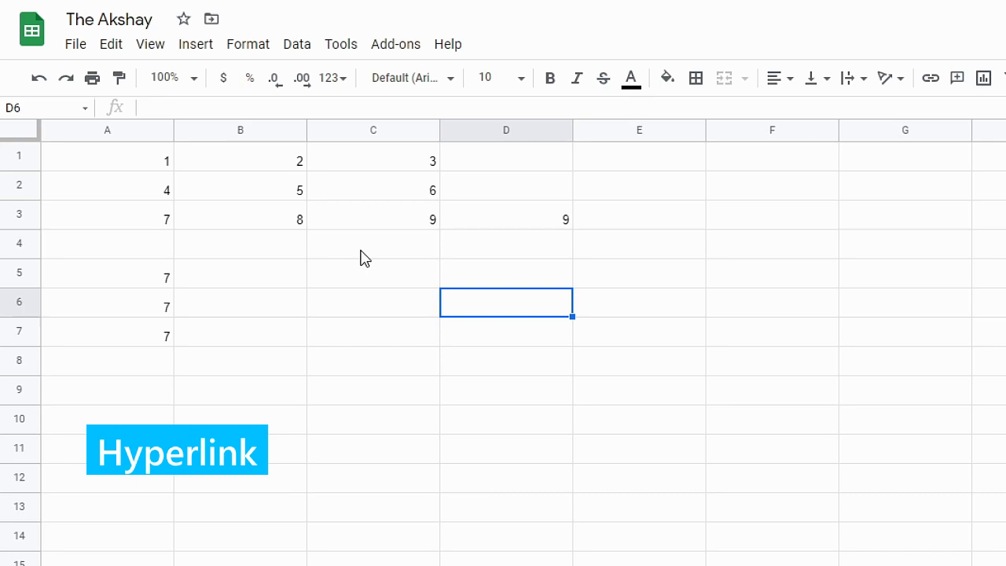
{"action": "type", "text": "google"}
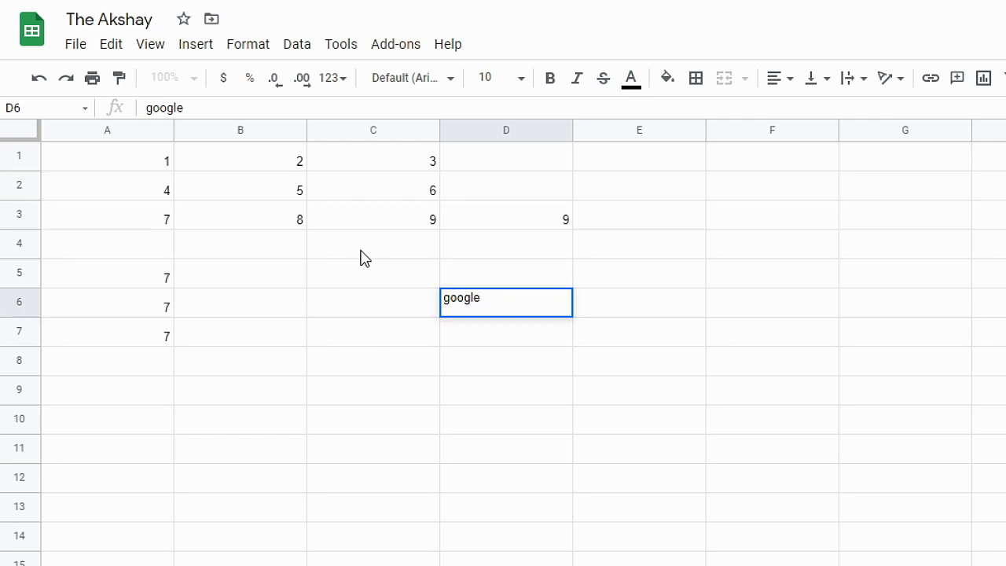
{"action": "key", "text": "Return"}
{"action": "key", "text": "Up"}
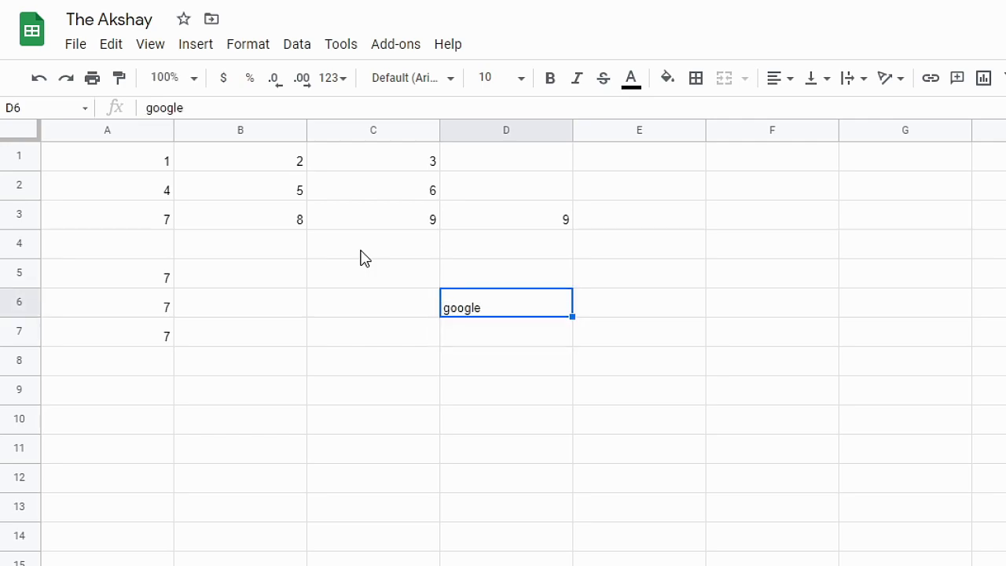
{"action": "key", "text": "ctrl+k"}
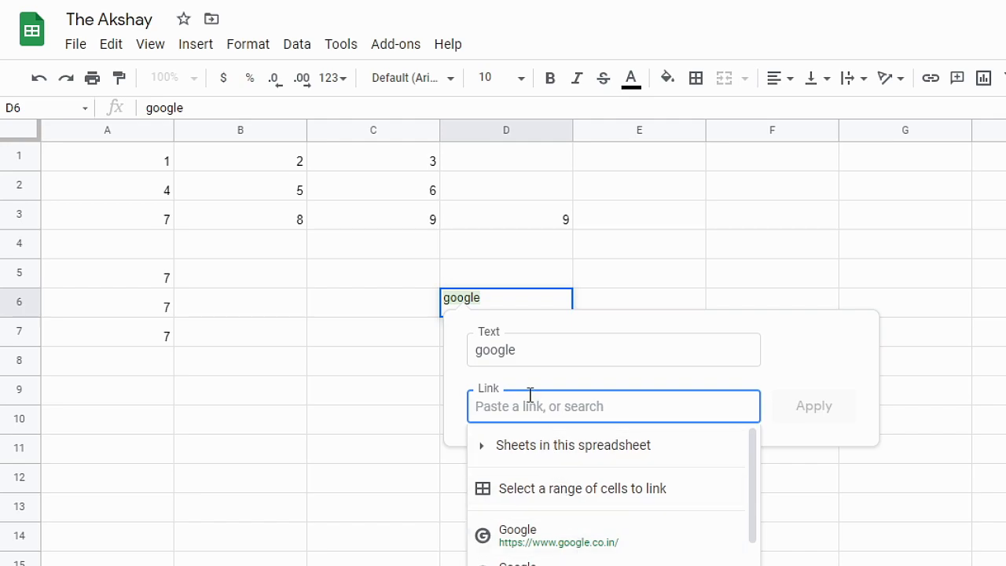
{"action": "left_click", "coordinate": [547, 542]}
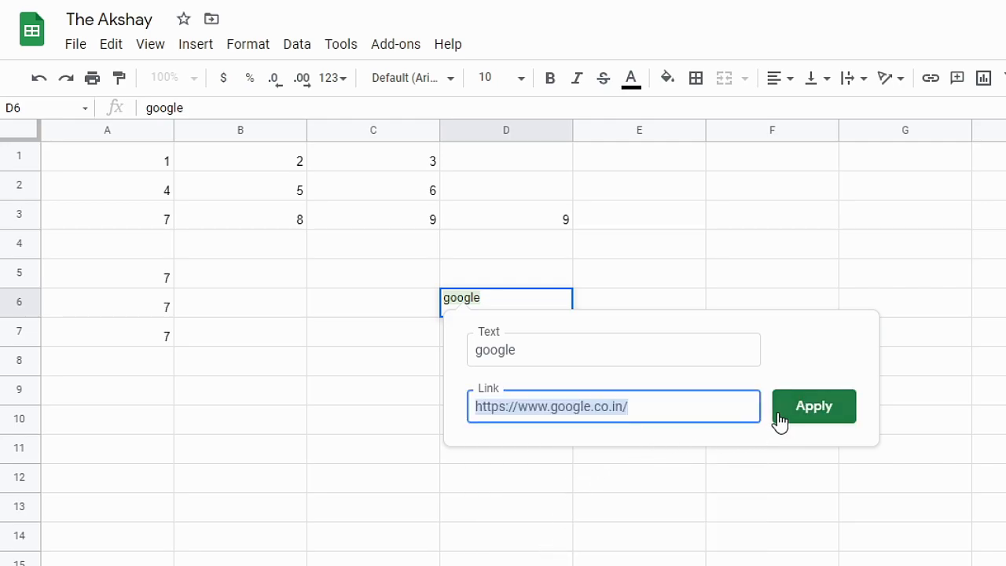
{"action": "left_click", "coordinate": [803, 416]}
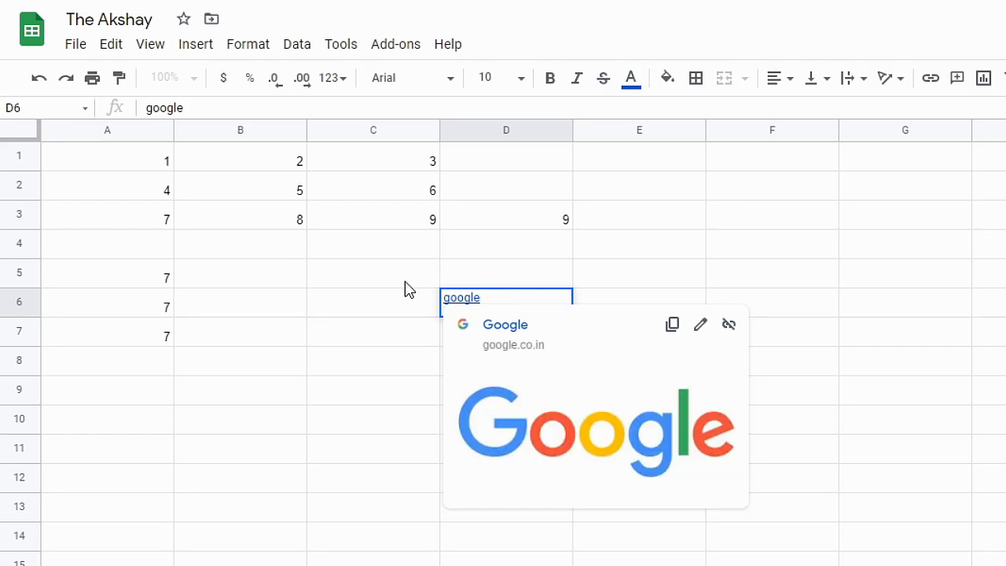
{"action": "left_click", "coordinate": [393, 310]}
{"action": "key", "text": "Right"}
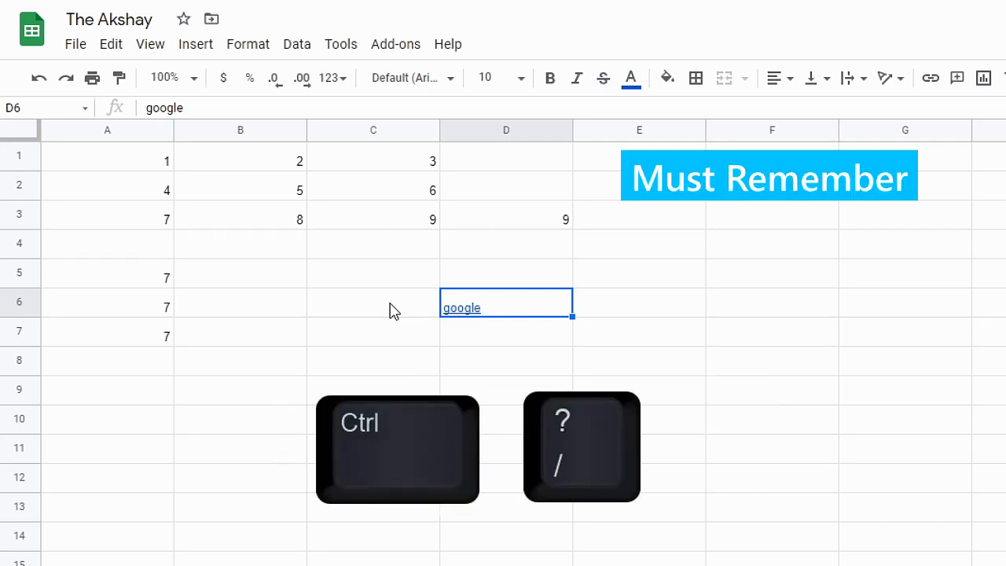
Search the keyboard shortcuts reference for "bold", then close the reference
{"action": "key", "text": "ctrl+slash"}
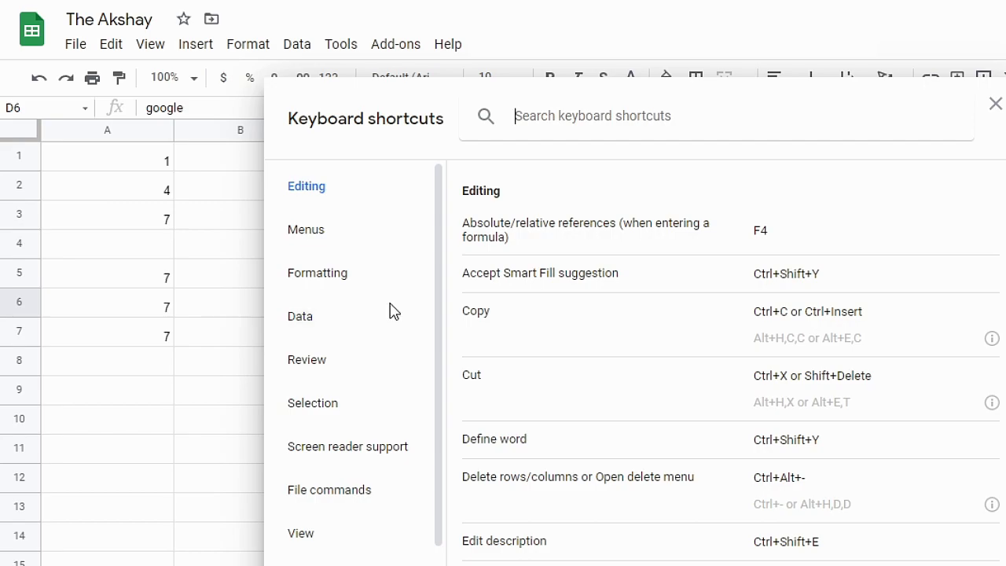
{"action": "type", "text": "bold"}
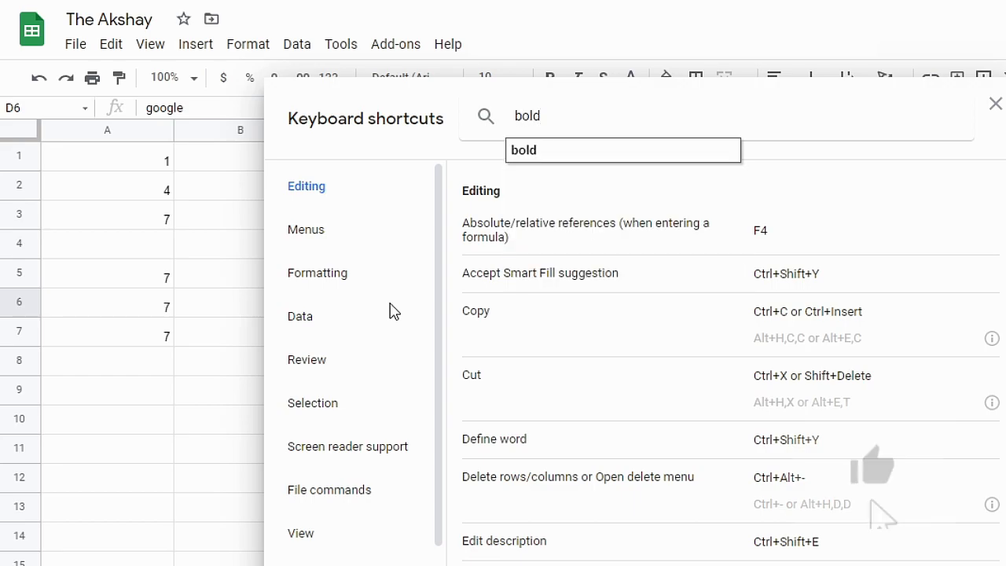
{"action": "key", "text": "Return"}
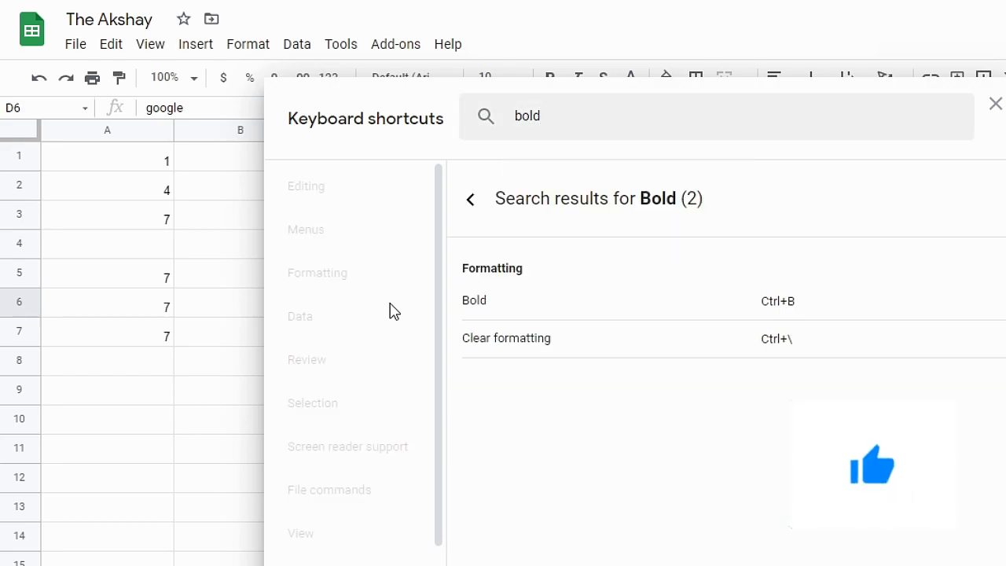
{"action": "key", "text": "Escape"}
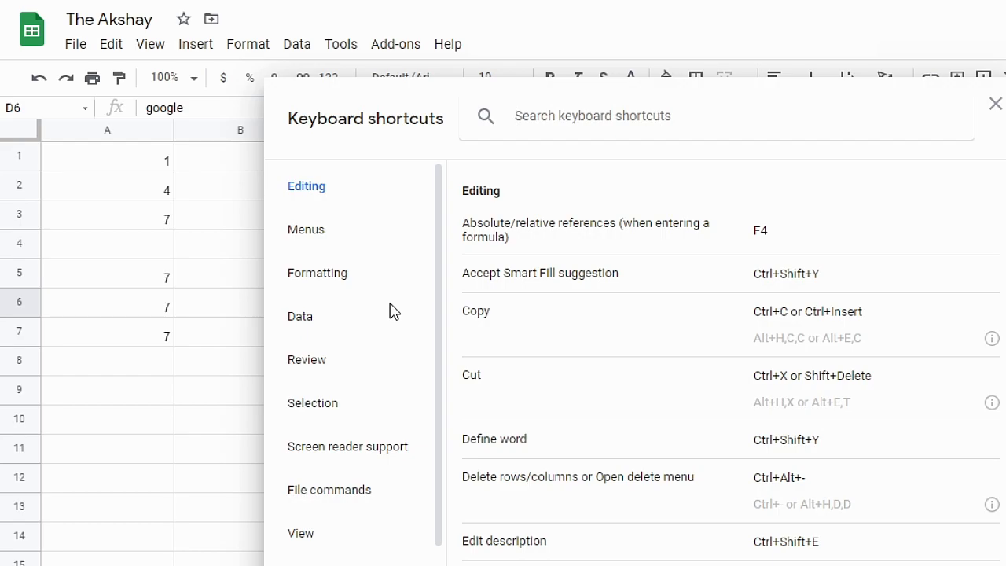
{"action": "key", "text": "Escape"}
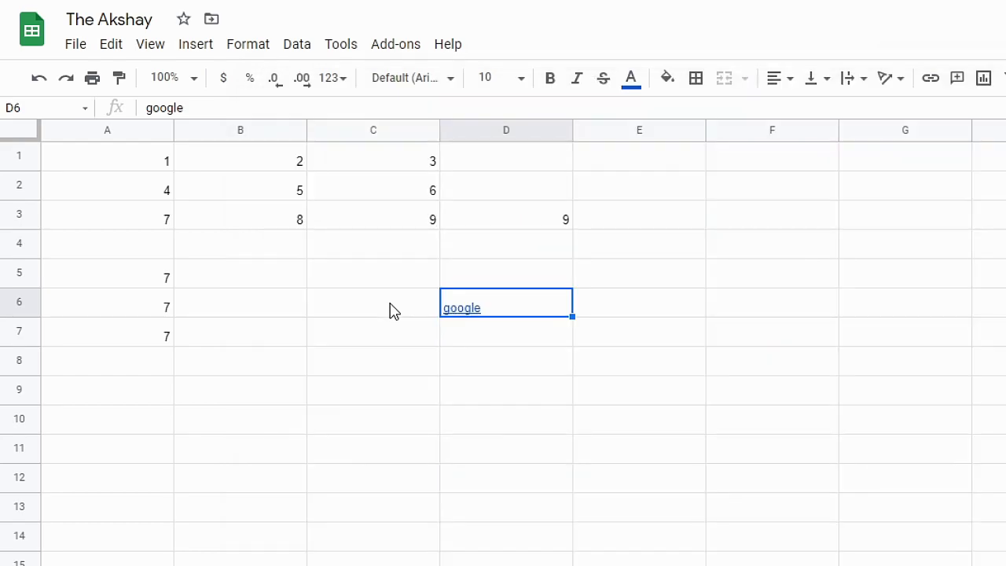
Search the menu commands for "bold" without applying any of them
{"action": "key", "text": "alt+slash"}
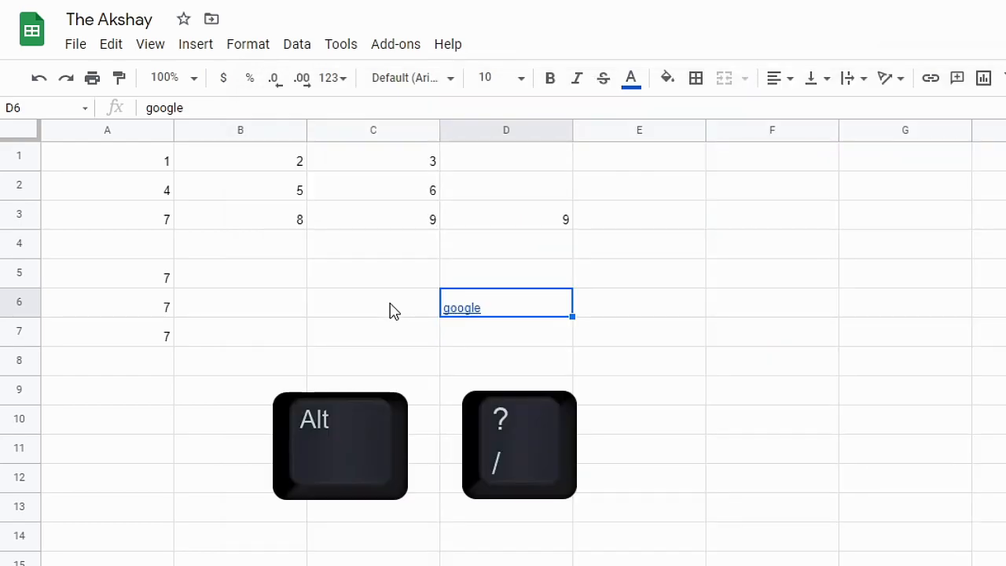
{"action": "key", "text": "alt+slash"}
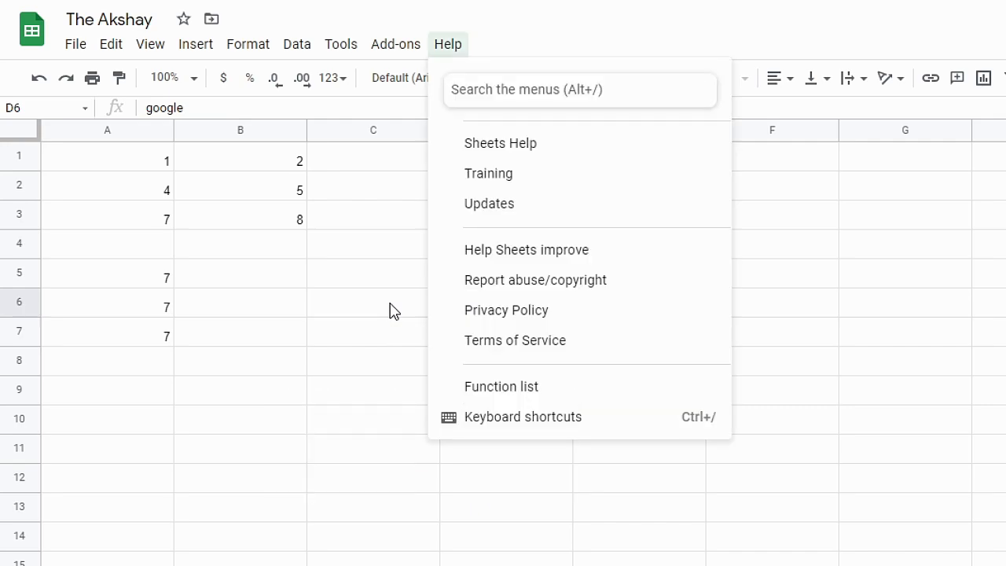
{"action": "type", "text": "bold"}
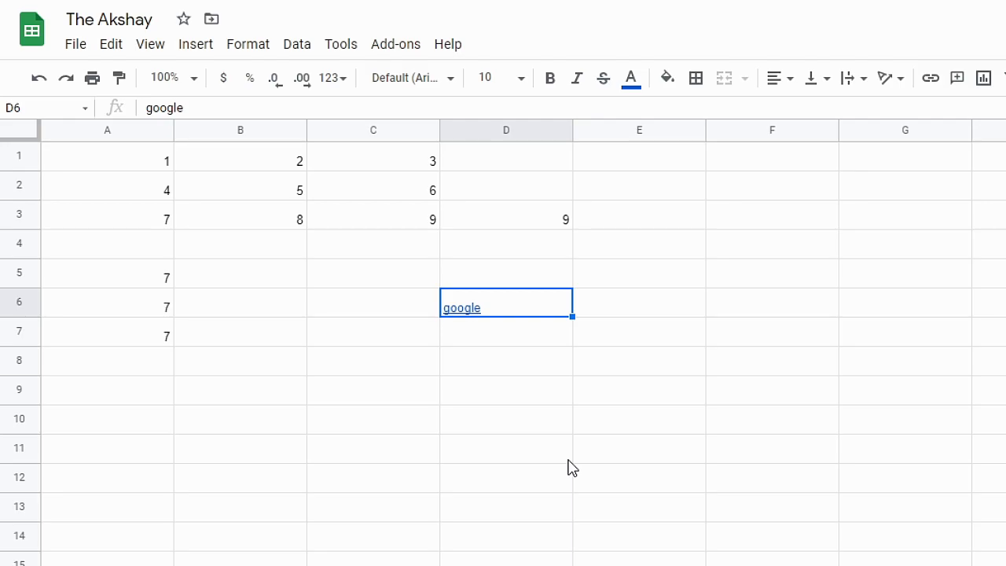
Insert the current time as a fixed value in cell D8
{"action": "key", "text": "Down"}
{"action": "key", "text": "Down"}
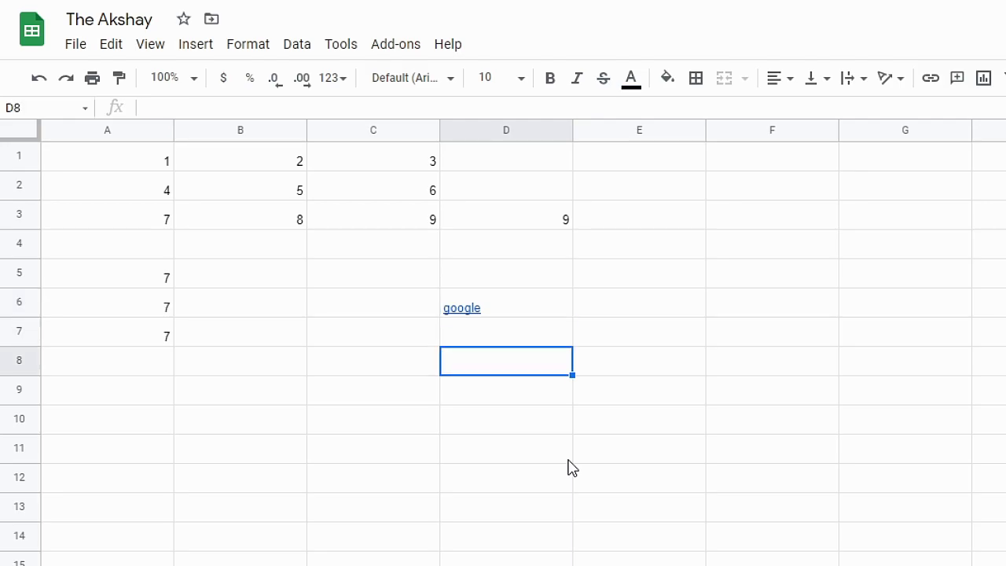
{"action": "key", "text": "ctrl+shift+semicolon"}
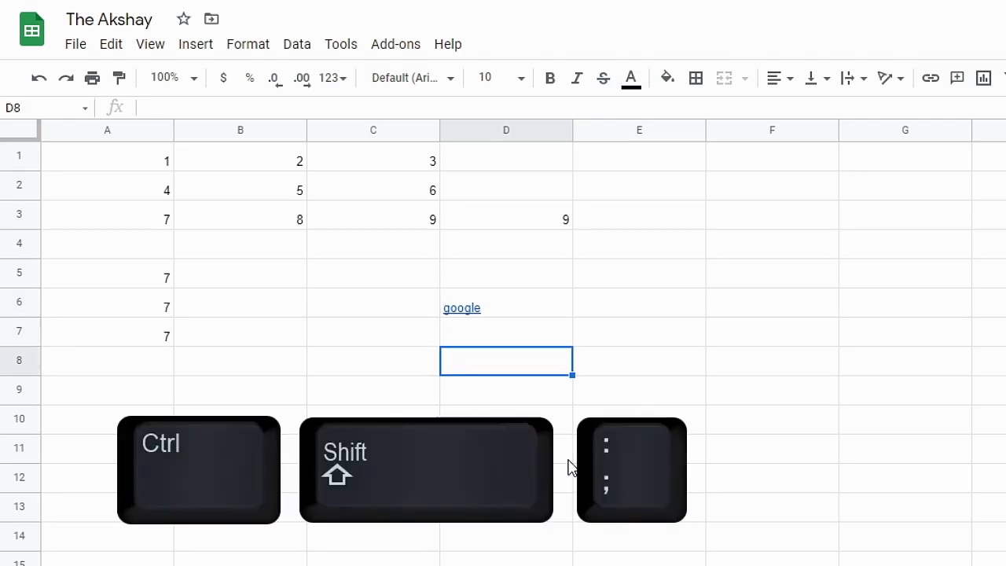
{"action": "key", "text": "Return"}
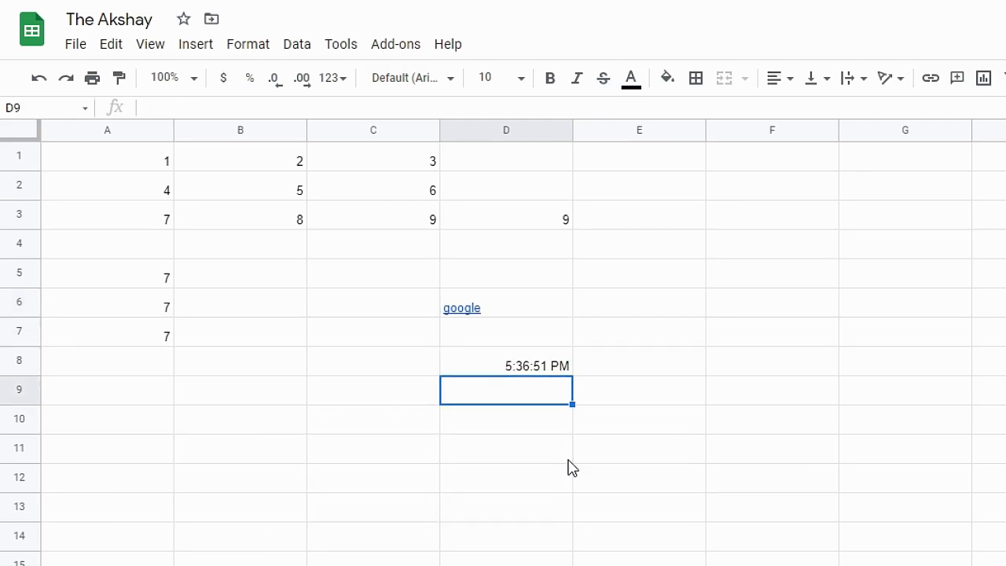
Insert the current date in cell D9 and the current date with time in cell D10
{"action": "key", "text": "ctrl+semicolon"}
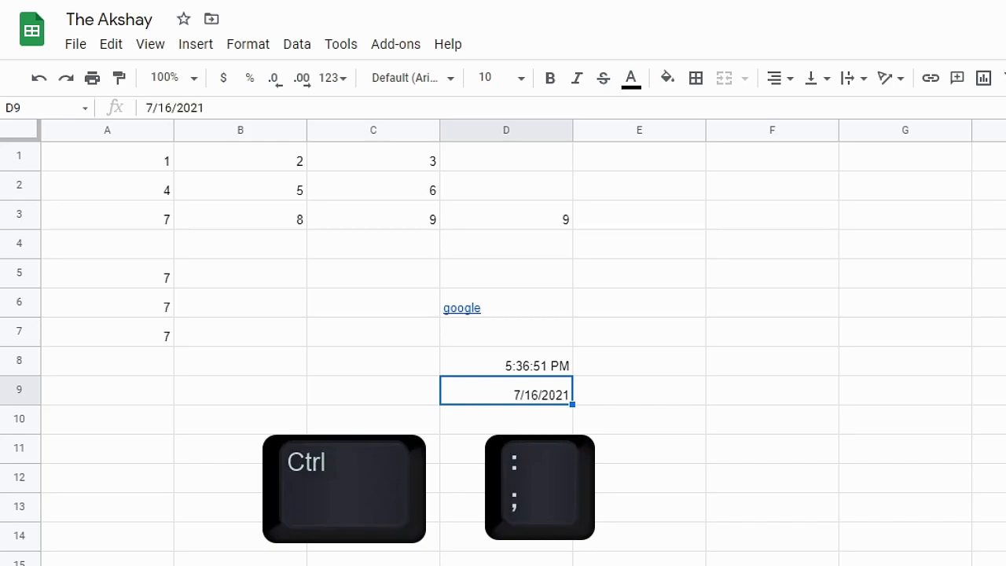
{"action": "key", "text": "Return"}
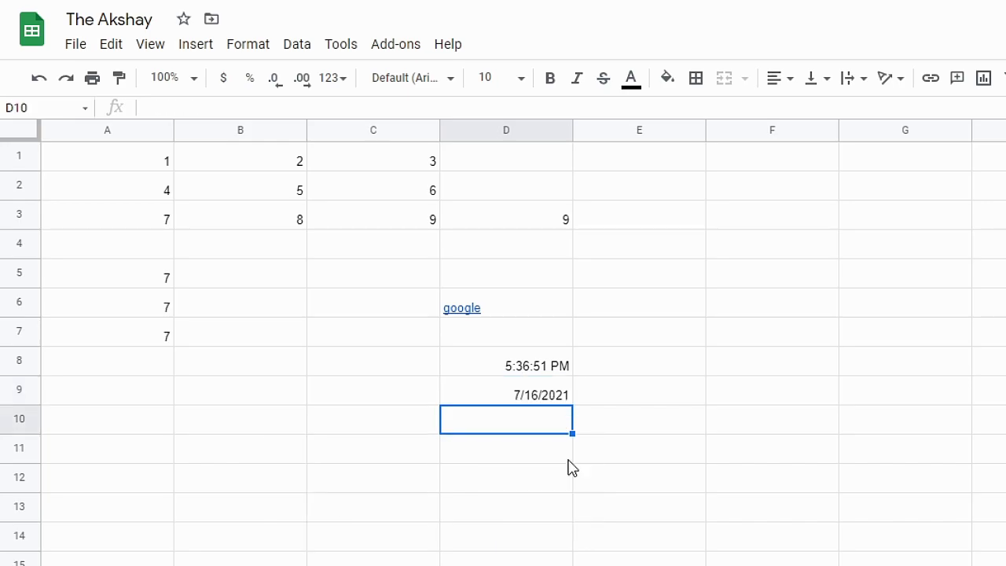
{"action": "key", "text": "ctrl+alt+shift+semicolon"}
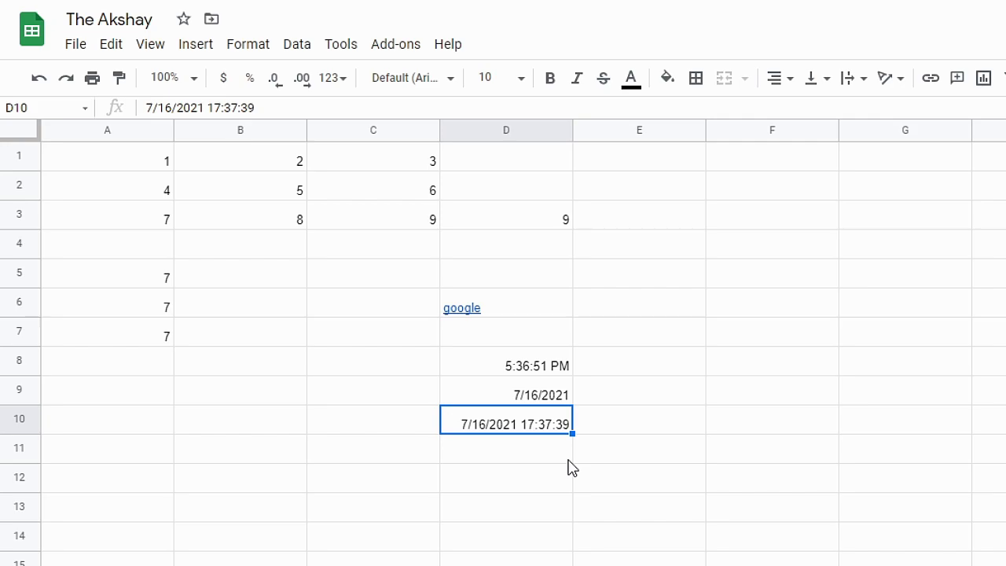
Add a new blank sheet and view its sheet options without choosing any
{"action": "key", "text": "Left"}
{"action": "key", "text": "Left"}
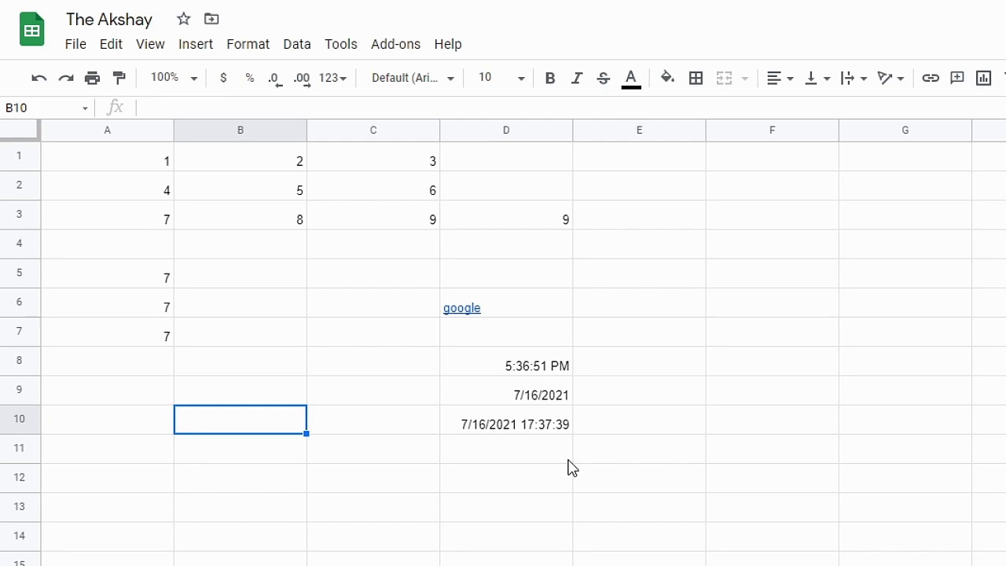
{"action": "key", "text": "shift+F11"}
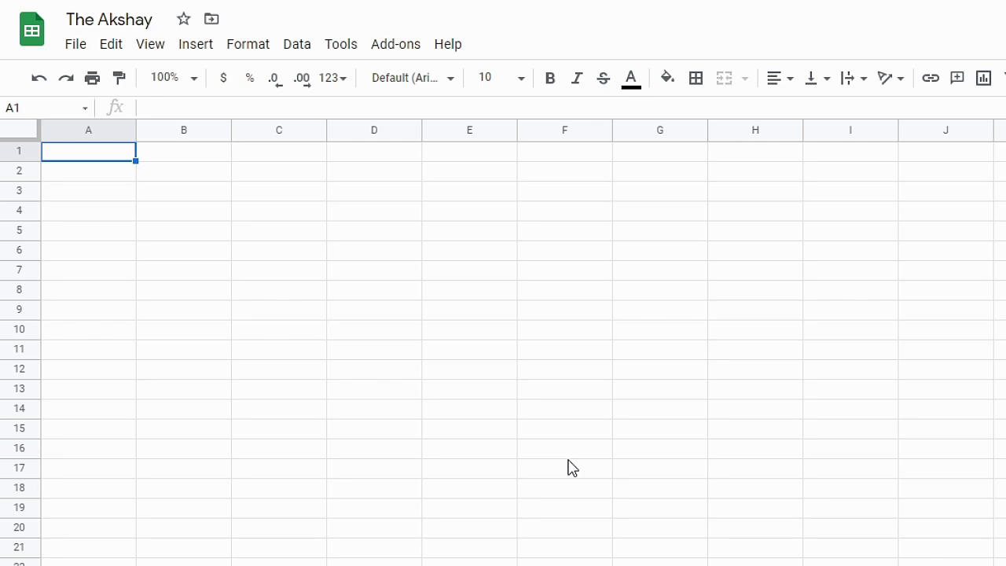
{"action": "key", "text": "alt+shift+s"}
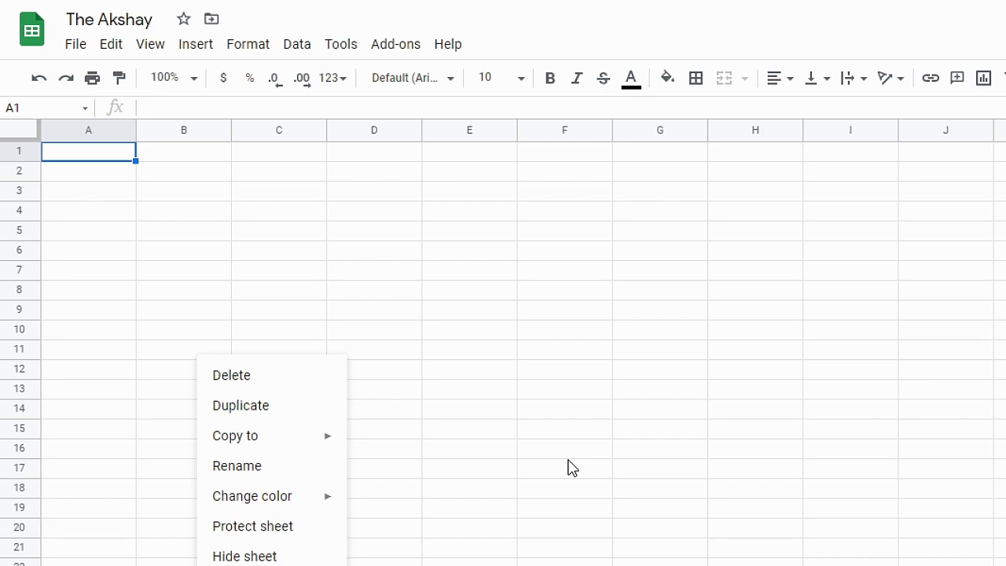
{"action": "key", "text": "Escape"}
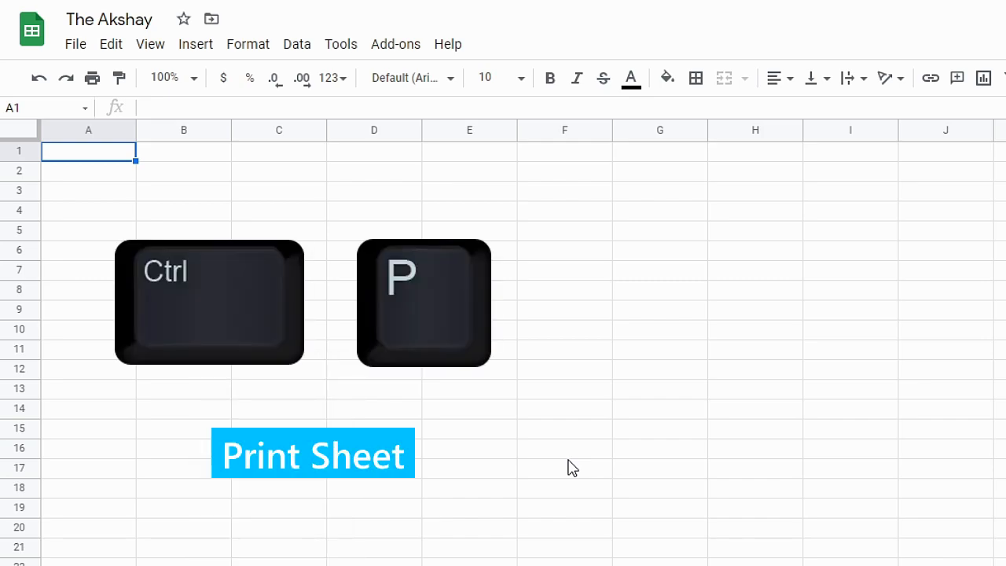